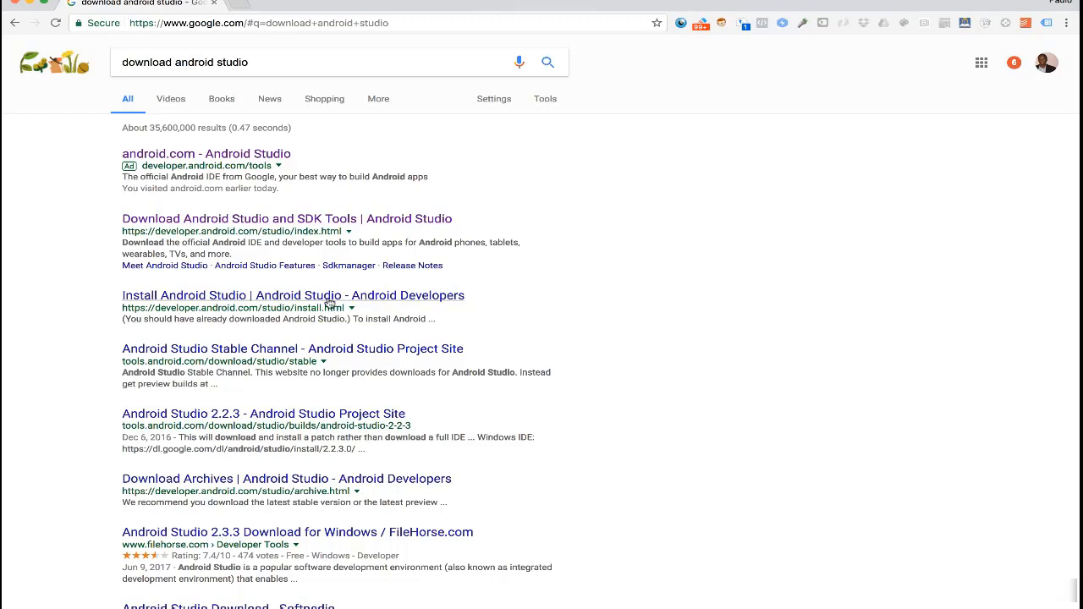
# Step: Open the "Download Android Studio and SDK Tools" page on developer.android.com from the search results
pyautogui.scroll(2, 314, 392)
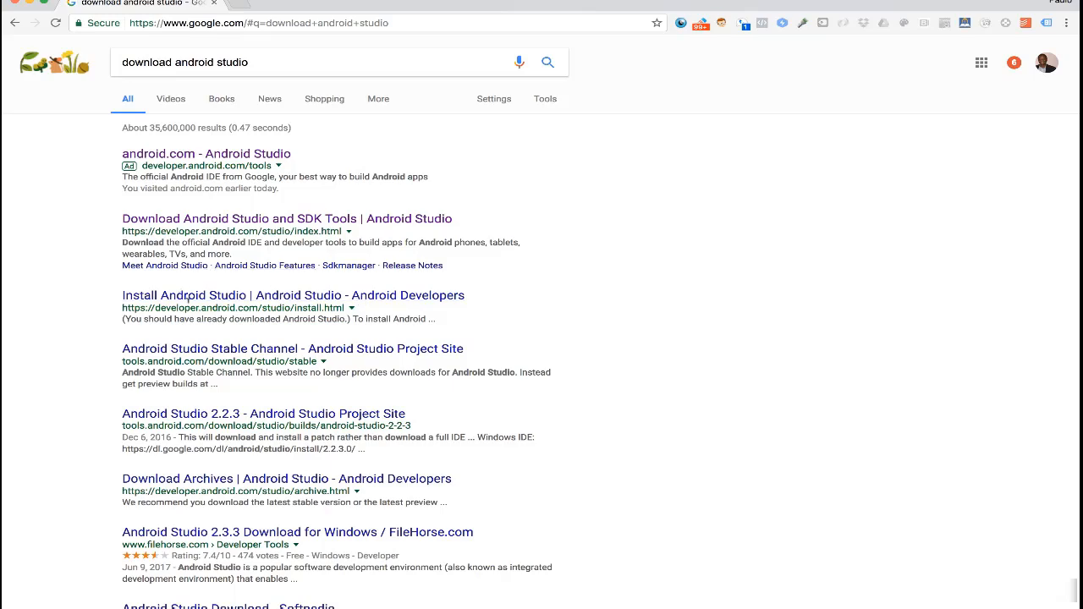
pyautogui.click(226, 220)
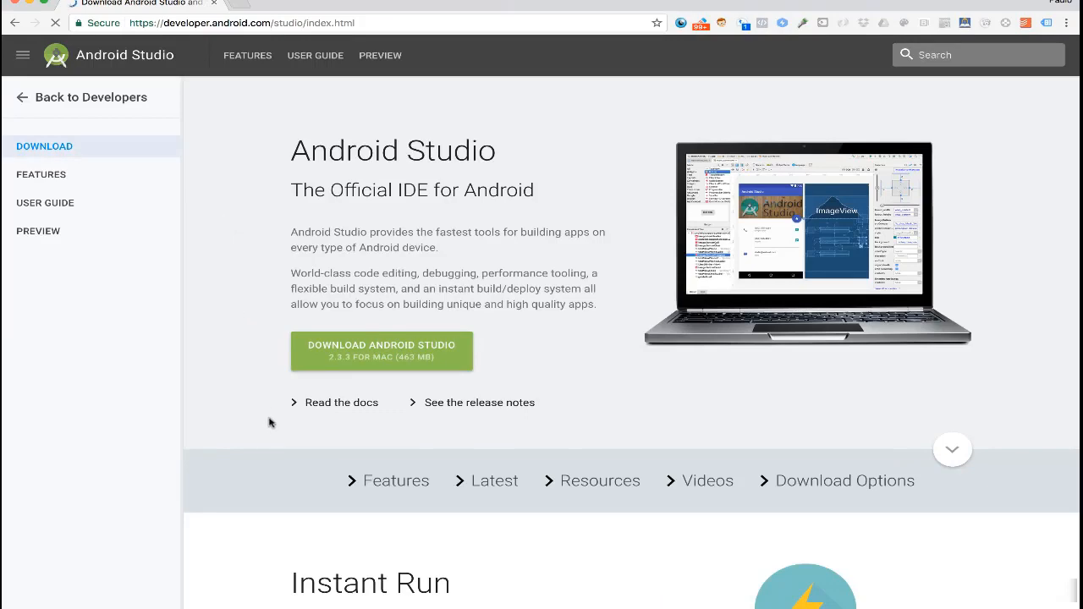
# Step: Agree to the terms and conditions and download Android Studio 2.3.3 for Mac
pyautogui.scroll(-2, 269, 440)
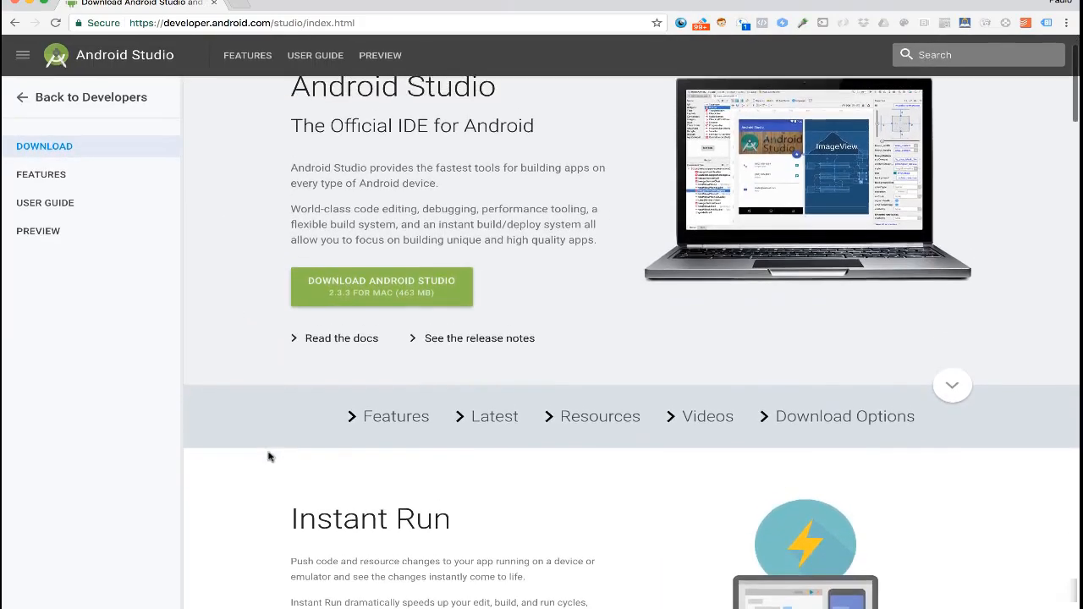
pyautogui.scroll(1, 269, 452)
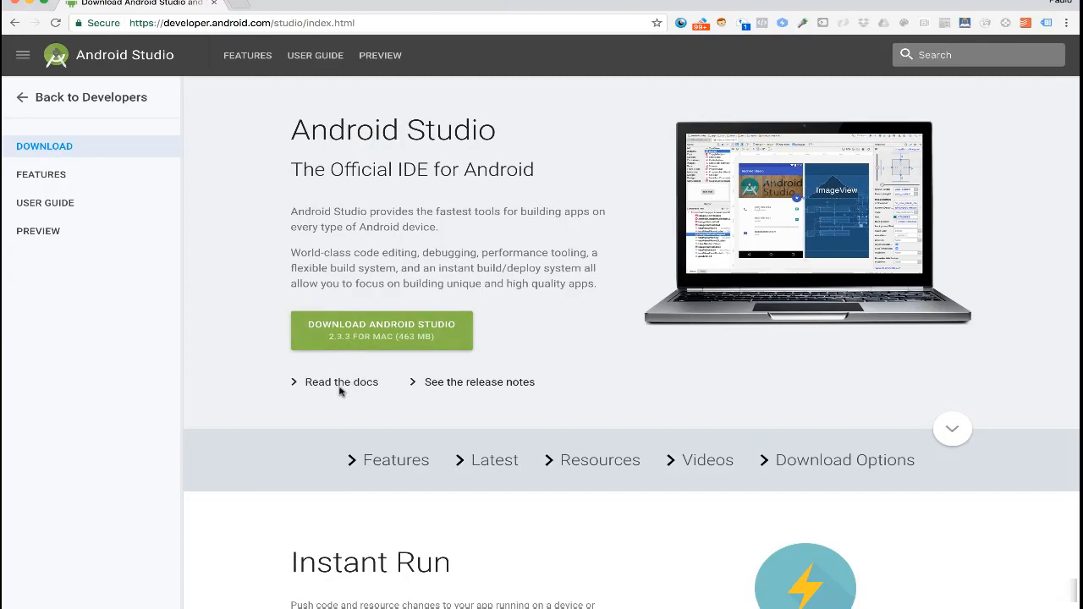
pyautogui.scroll(1, 321, 317)
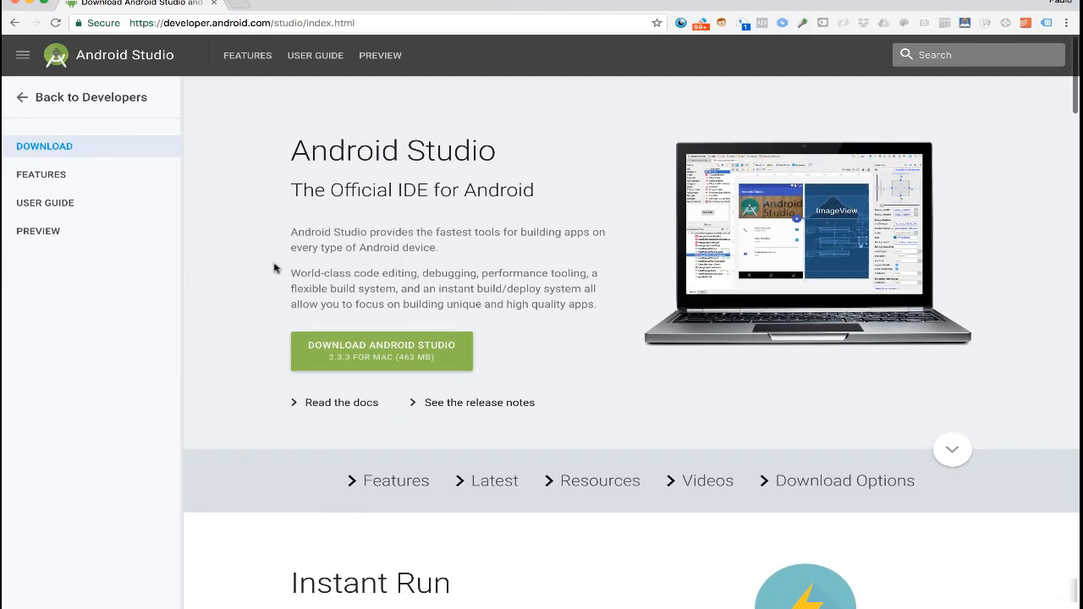
pyautogui.click(334, 352)
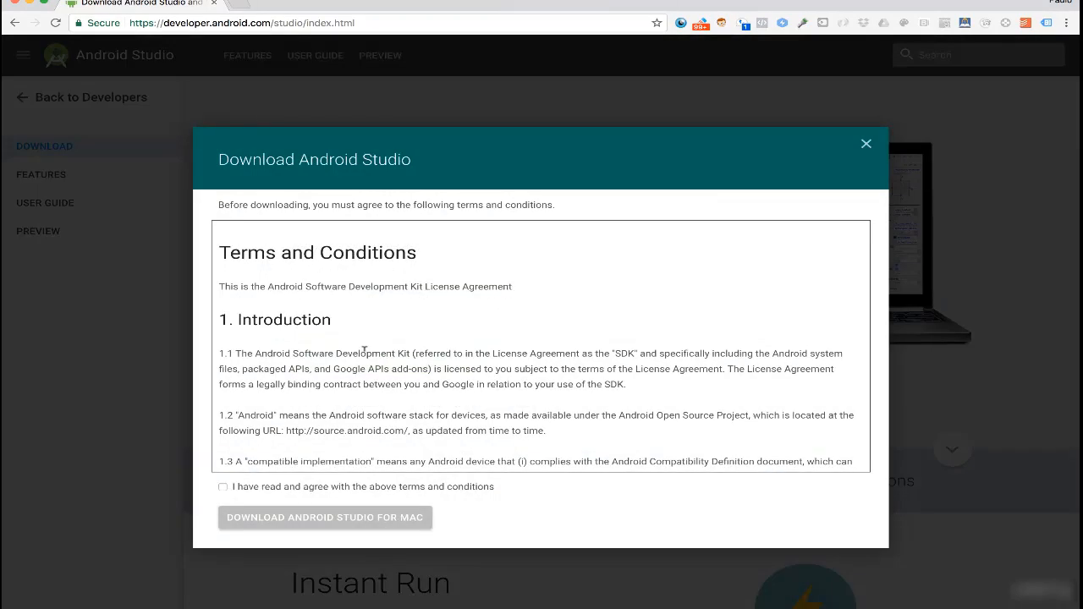
pyautogui.click(224, 487)
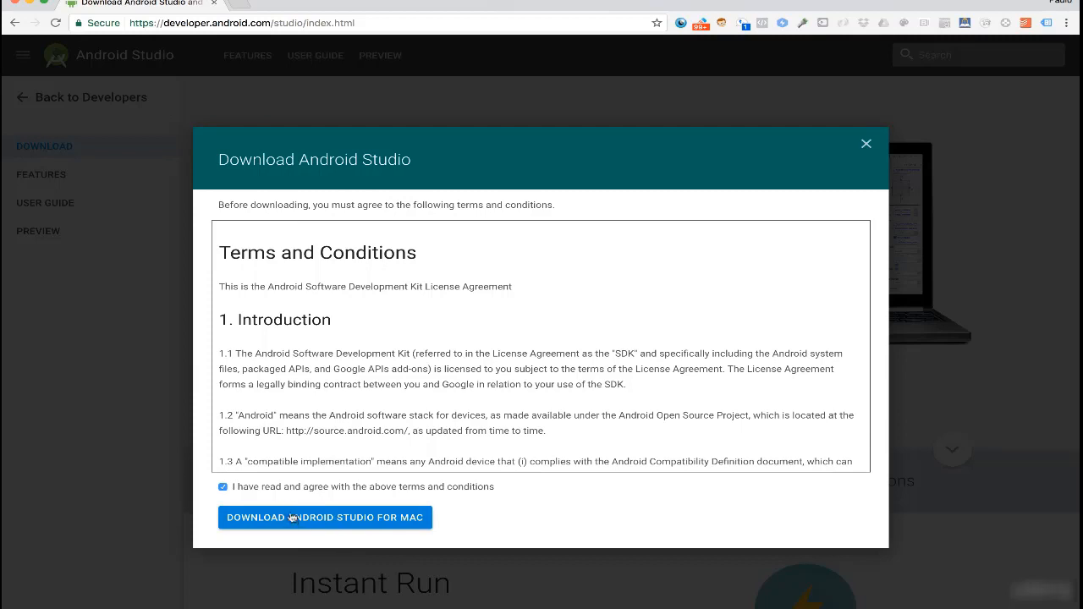
pyautogui.click(326, 519)
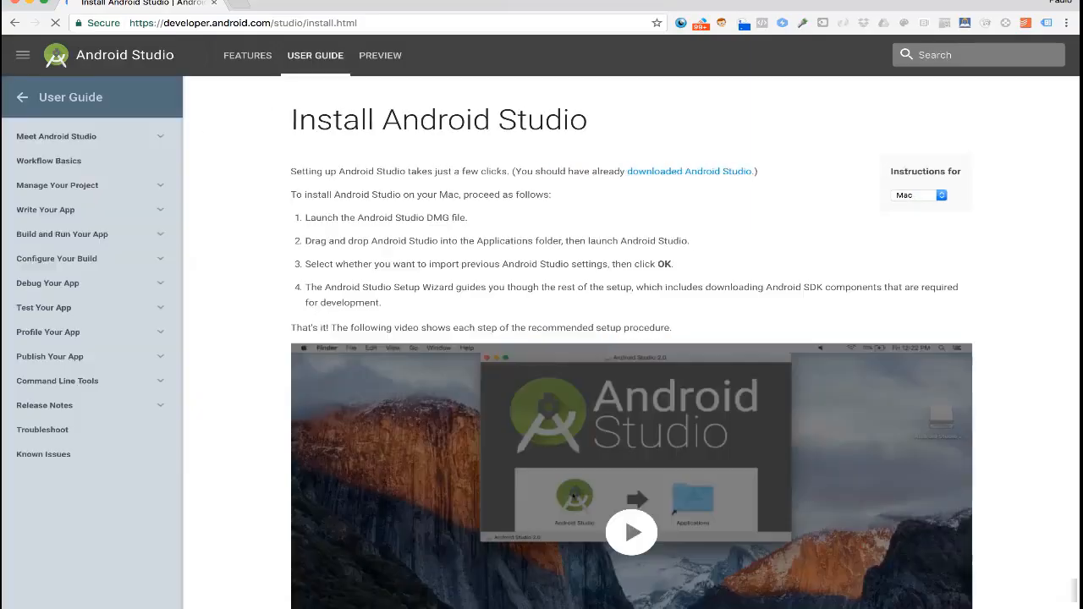
# Step: Read through the Mac installation instructions for Android Studio down to the setup video
pyautogui.scroll(-1, 609, 258)
pyautogui.scroll(2, 592, 254)
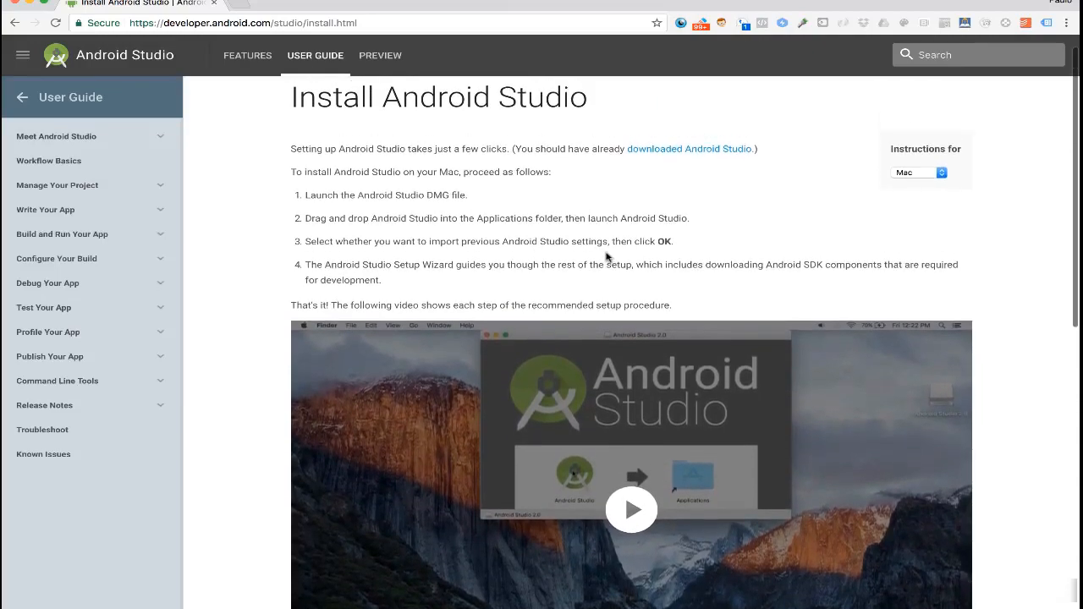
pyautogui.scroll(-3, 555, 254)
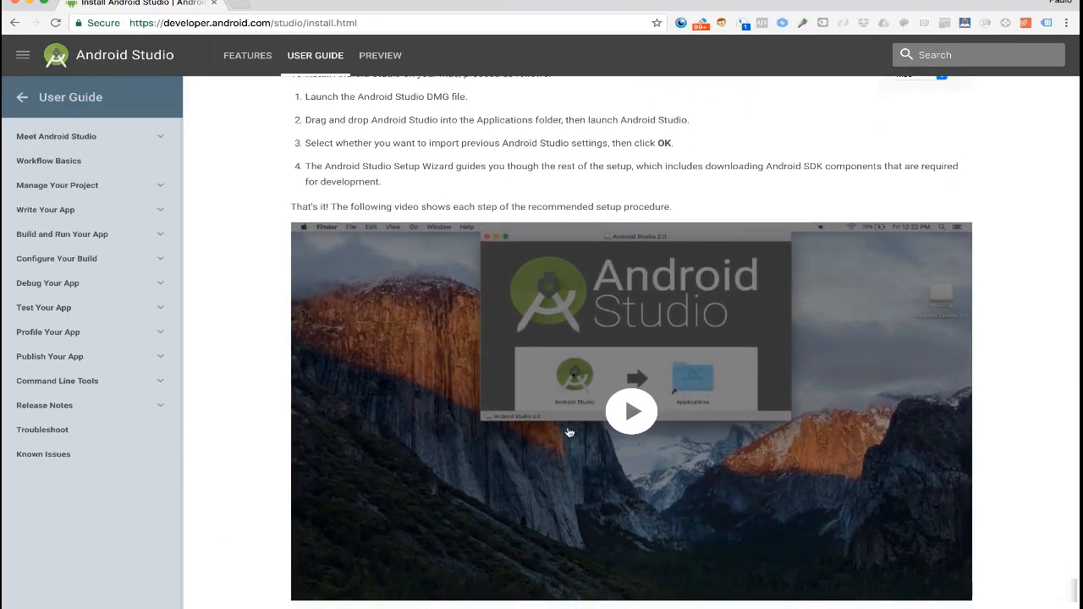
pyautogui.scroll(-1, 562, 445)
pyautogui.scroll(-5, 447, 316)
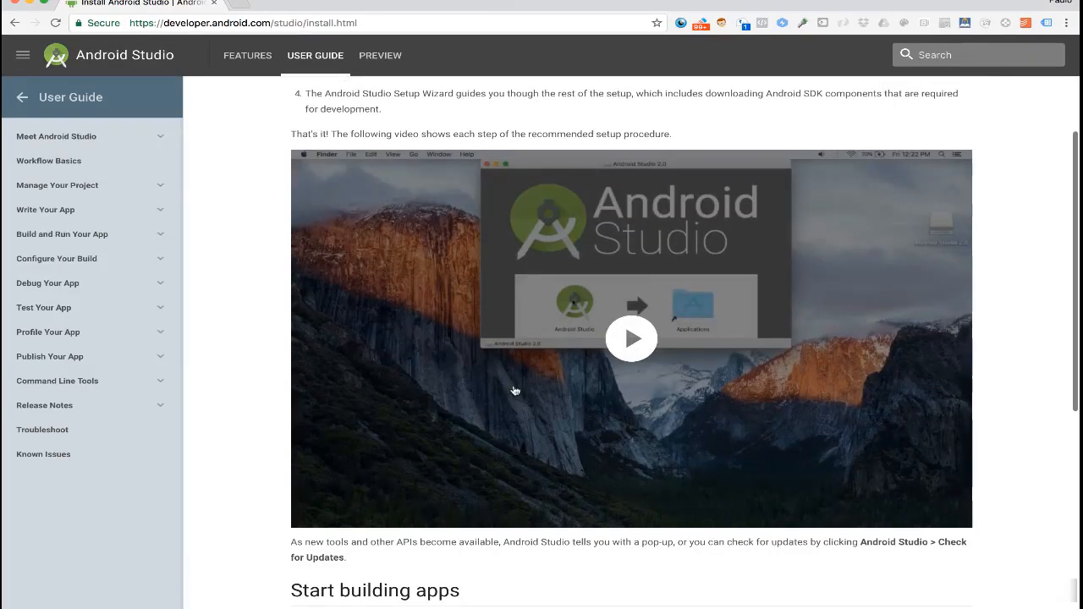
pyautogui.scroll(10, 515, 390)
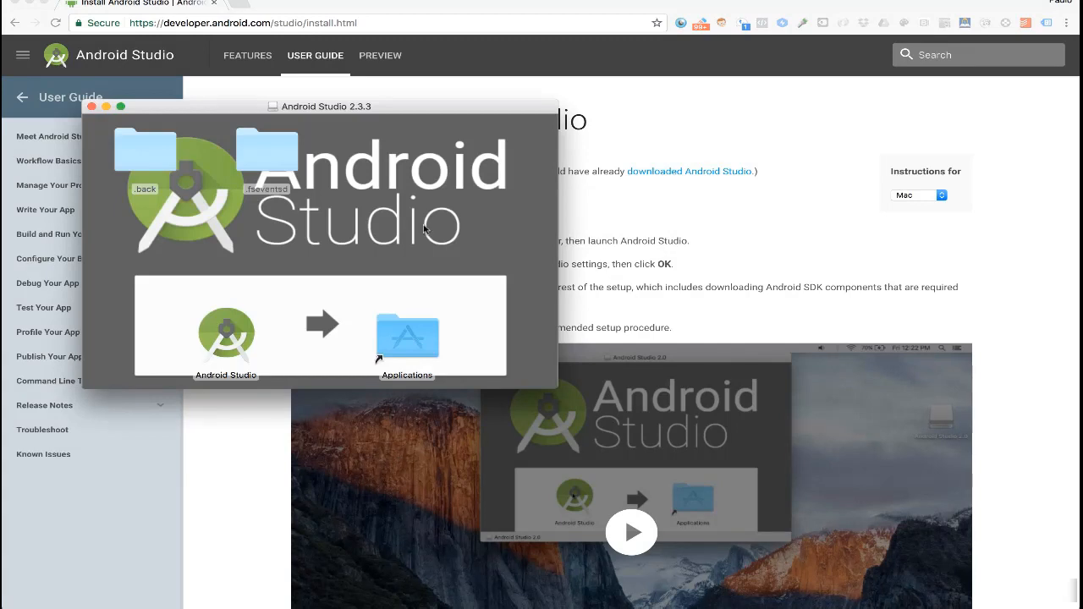
# Step: Copy Android Studio from the disk image into the Applications folder and launch it, allowing the downloaded application to open
pyautogui.moveTo(230, 330); pyautogui.dragTo(419, 326)
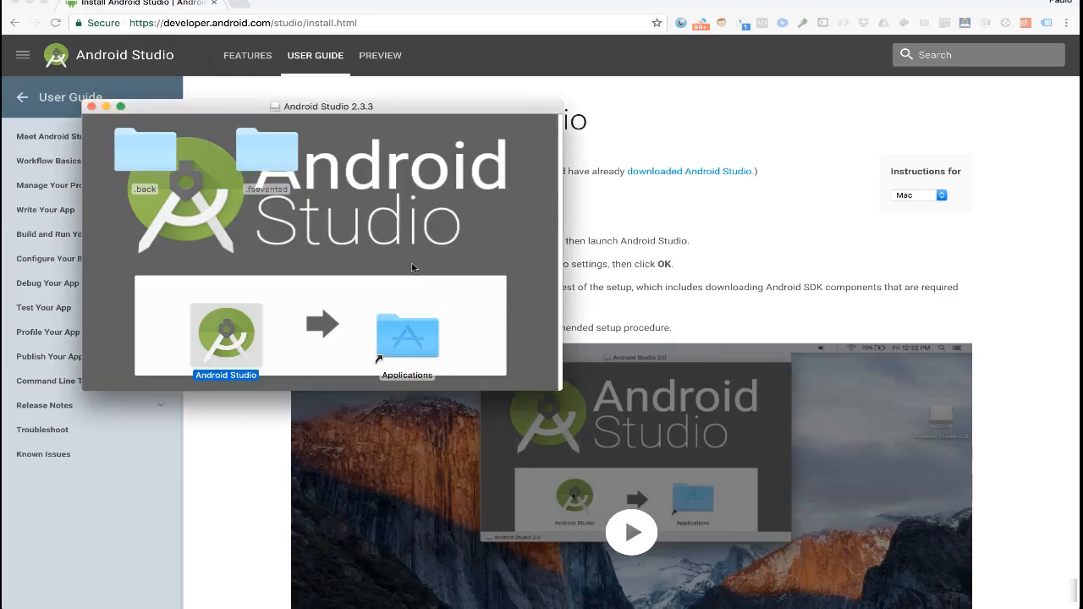
pyautogui.click(91, 106)
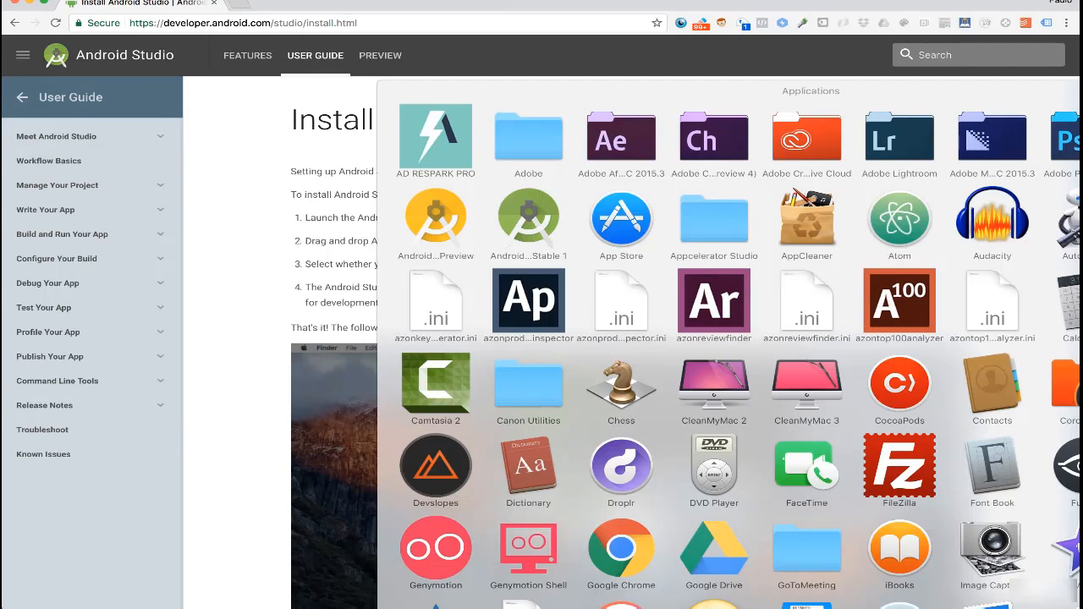
pyautogui.press('Escape')
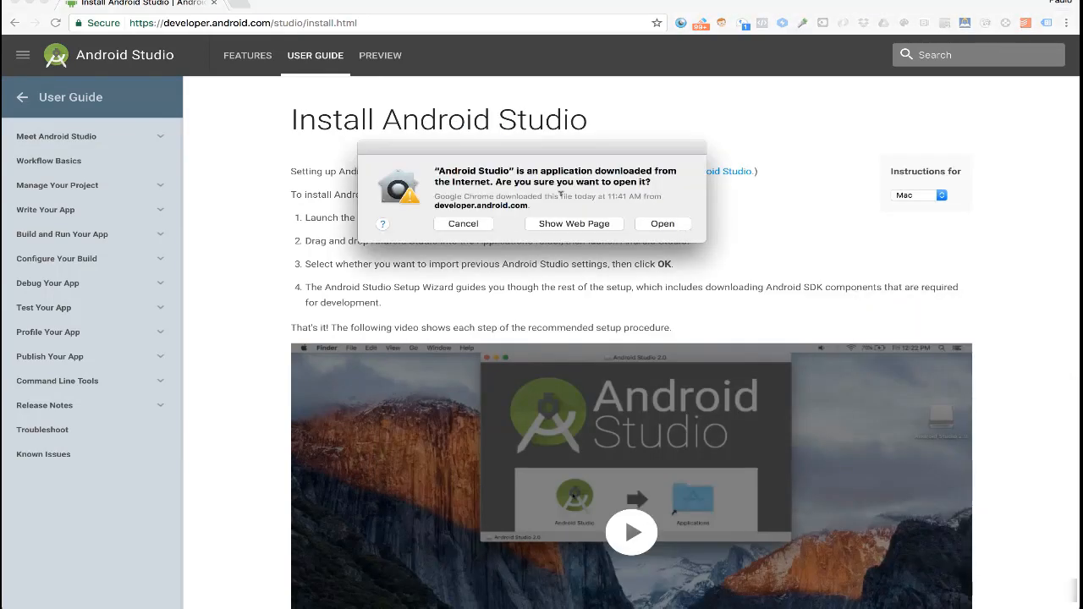
pyautogui.click(667, 225)
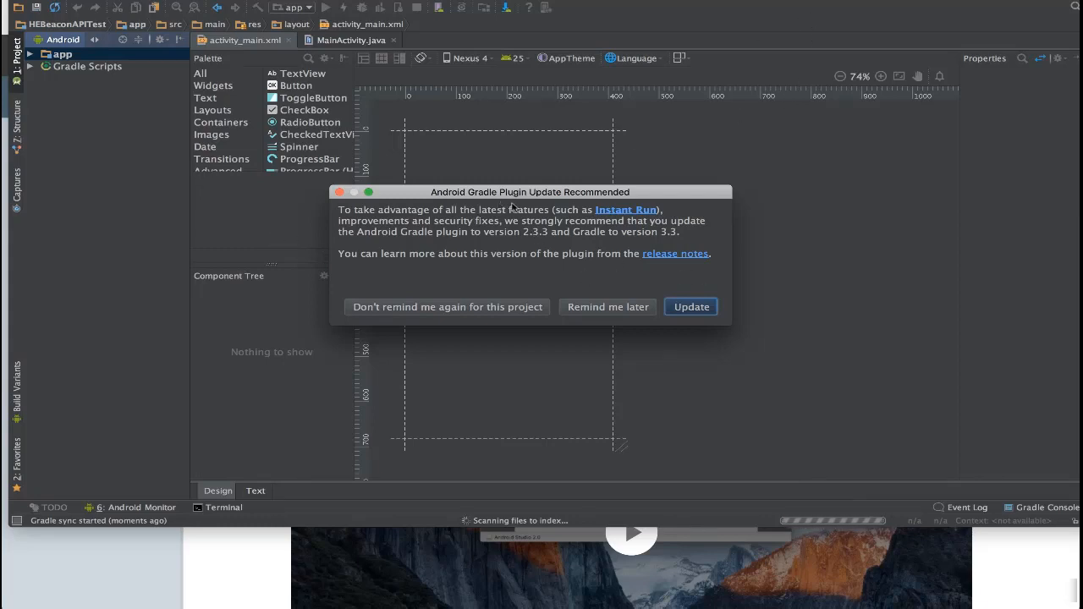
# Step: Accept the recommended update of the Android Gradle plugin to version 2.3.3 and Gradle to version 3.3
pyautogui.click(692, 308)
pyautogui.click(510, 415)
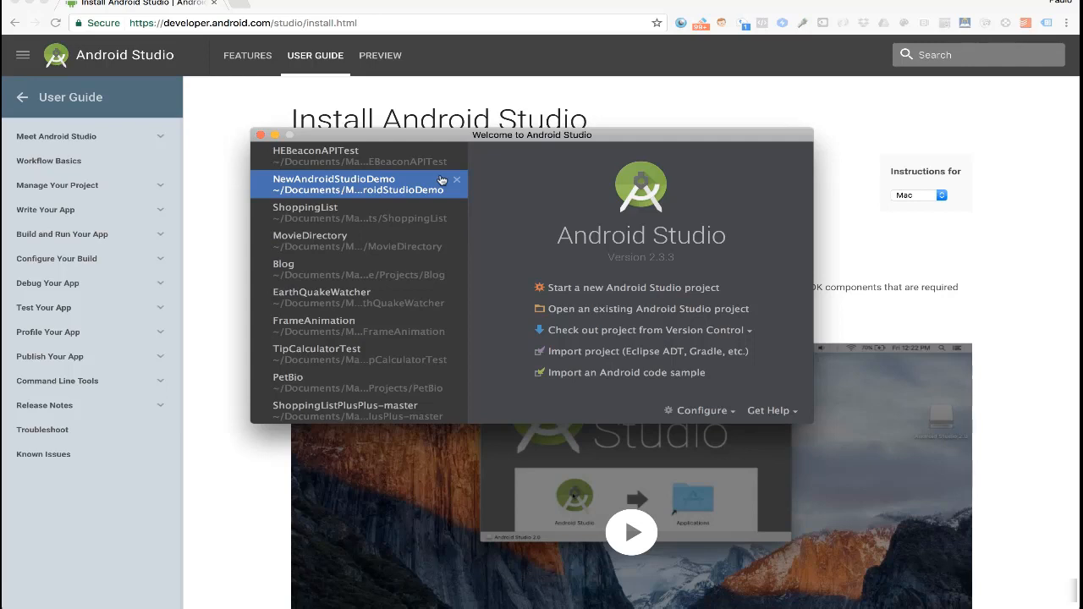
pyautogui.press('Down')
pyautogui.press('Down')
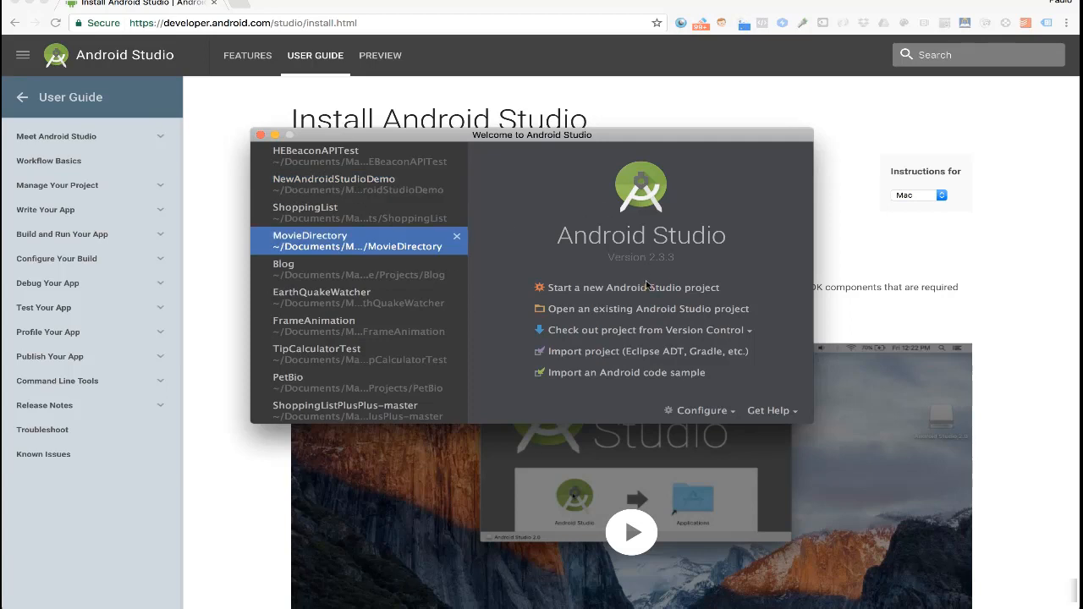
pyautogui.press('Up')
pyautogui.press('Up')
pyautogui.press('Down')
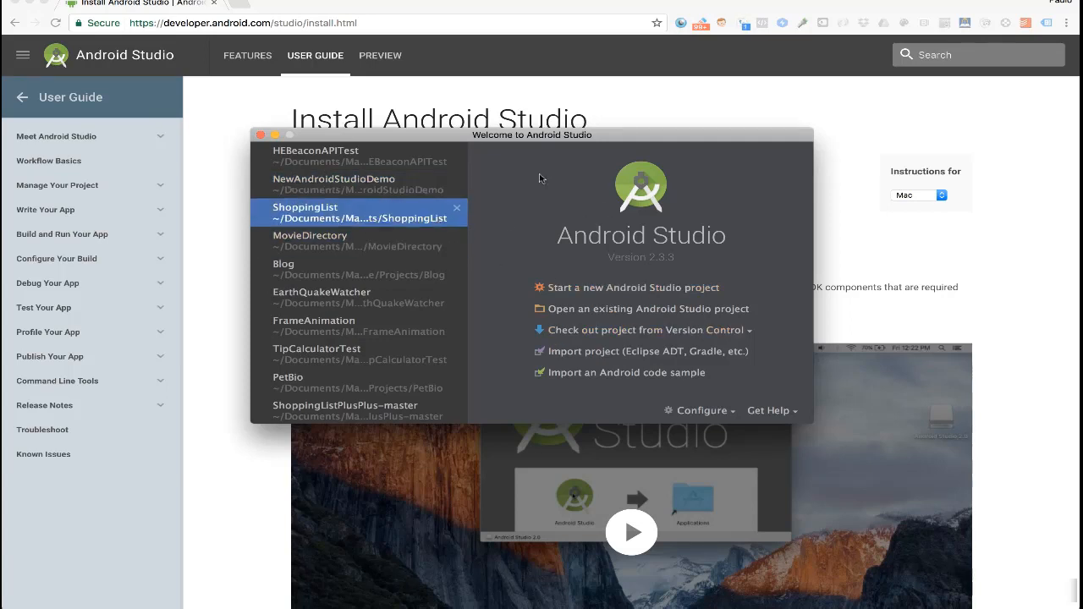
# Step: Choose the Darcula theme in the default appearance preferences and save the settings
pyautogui.click(736, 413)
pyautogui.click(707, 464)
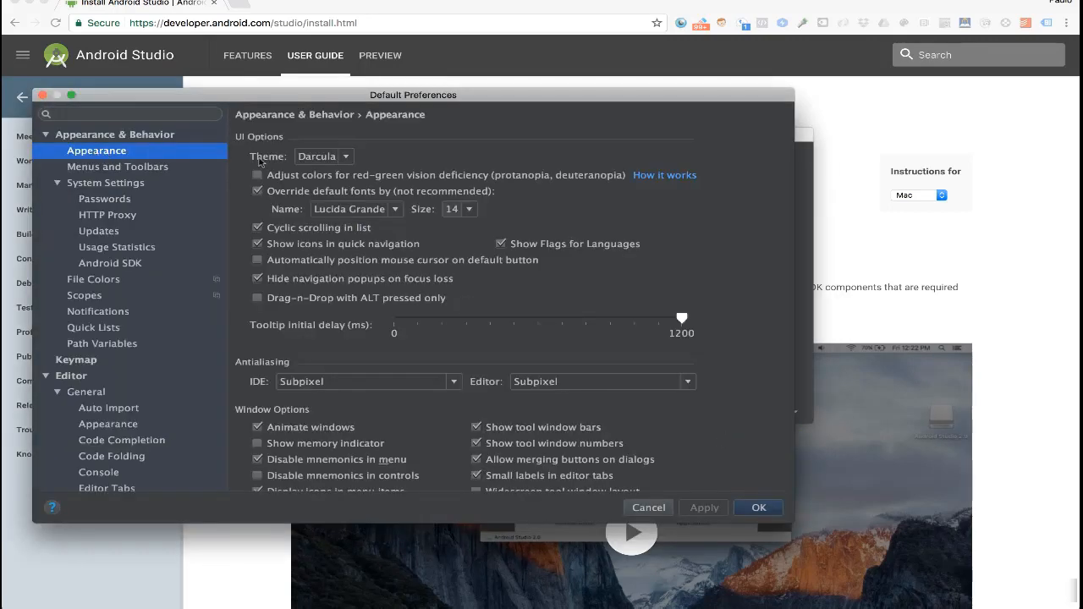
pyautogui.click(347, 158)
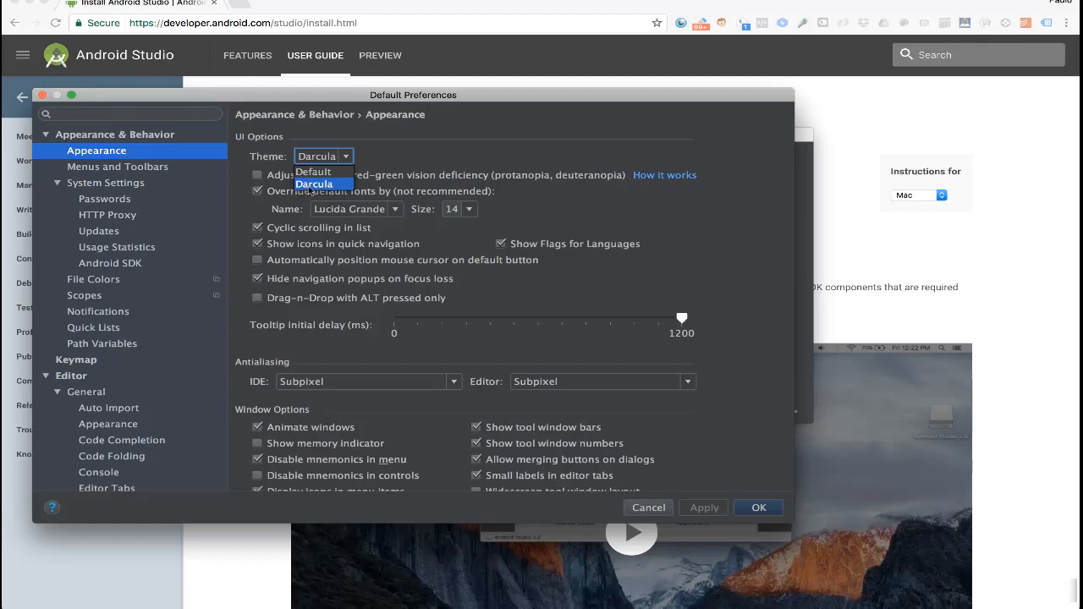
pyautogui.click(310, 190)
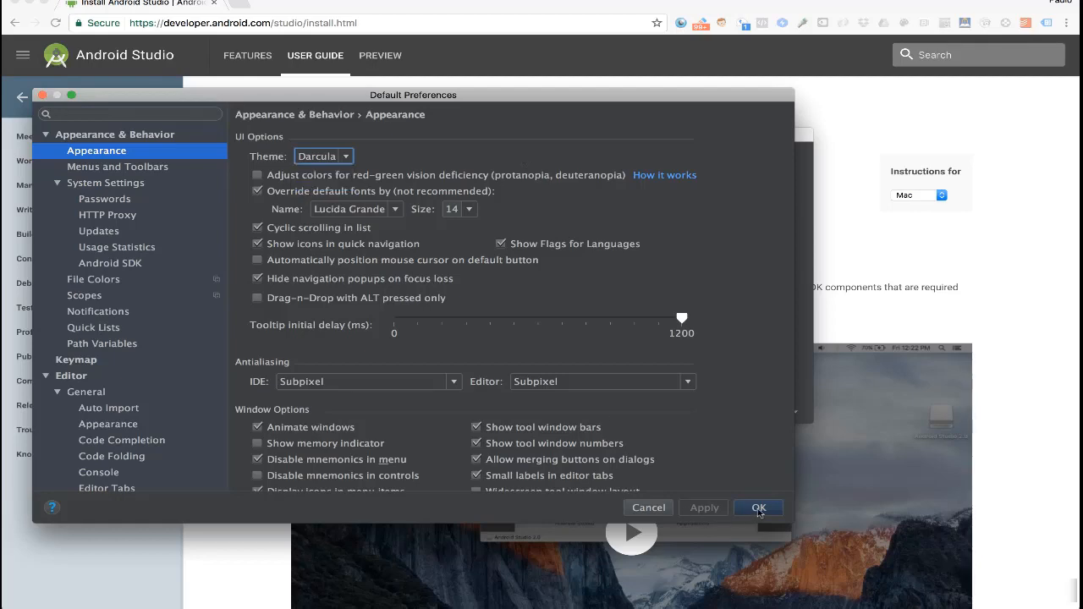
pyautogui.click(756, 508)
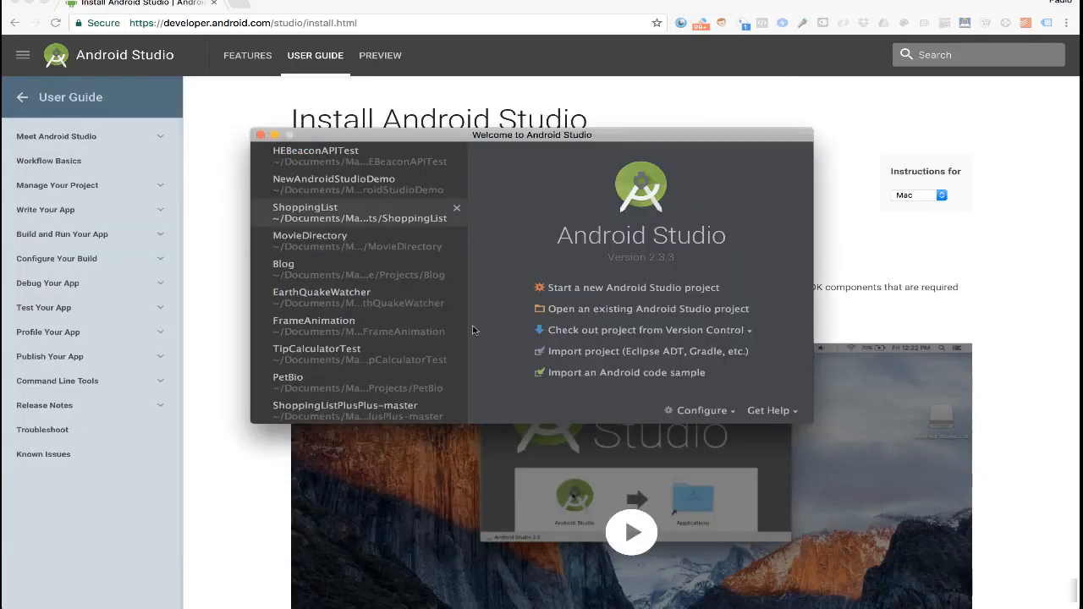
# Step: Check for Android Studio platform and plugin updates, and dismiss the update report
pyautogui.click(732, 411)
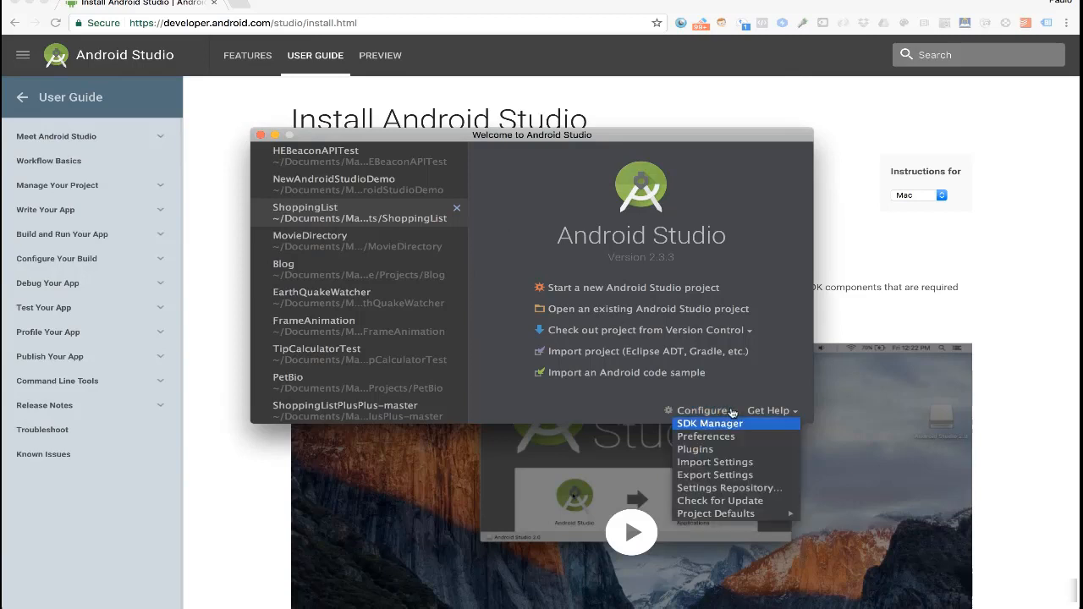
pyautogui.click(720, 501)
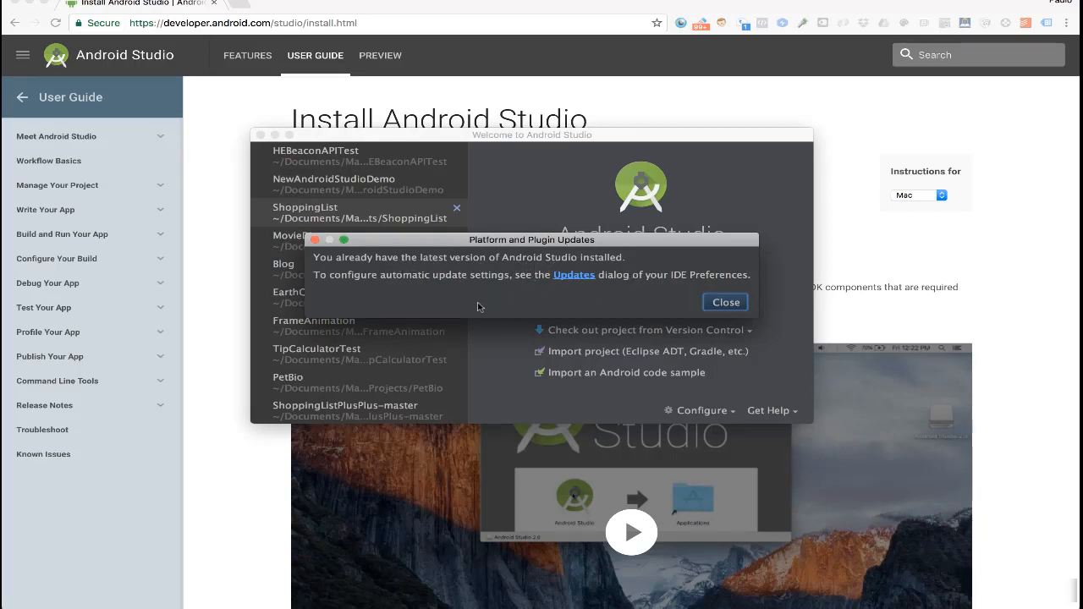
pyautogui.click(731, 301)
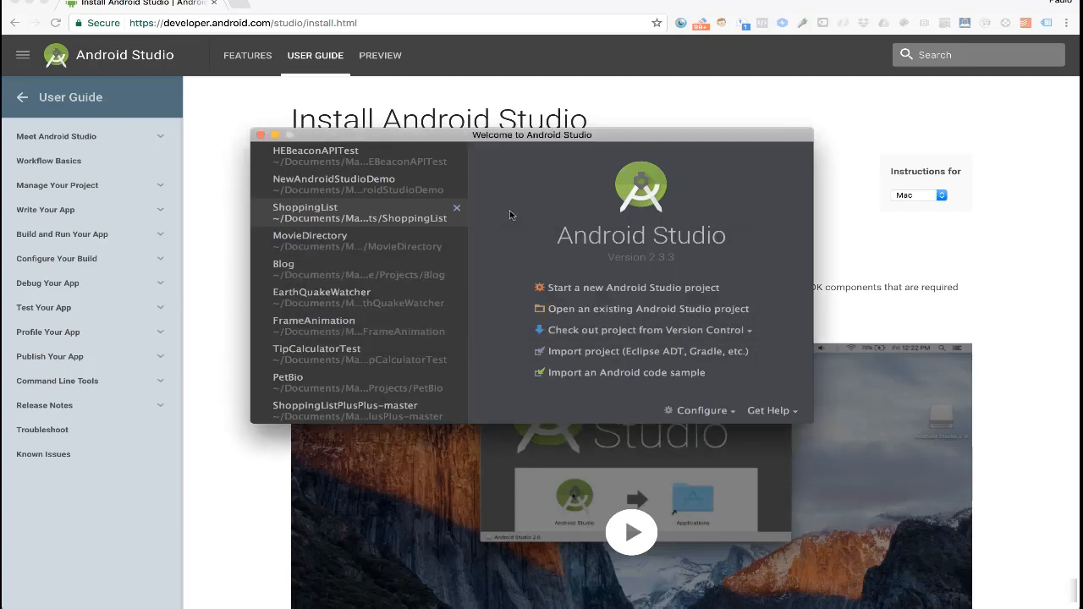
# Step: Start a new Android Studio project with the application name Test, keeping the suggested company domain
pyautogui.click(573, 289)
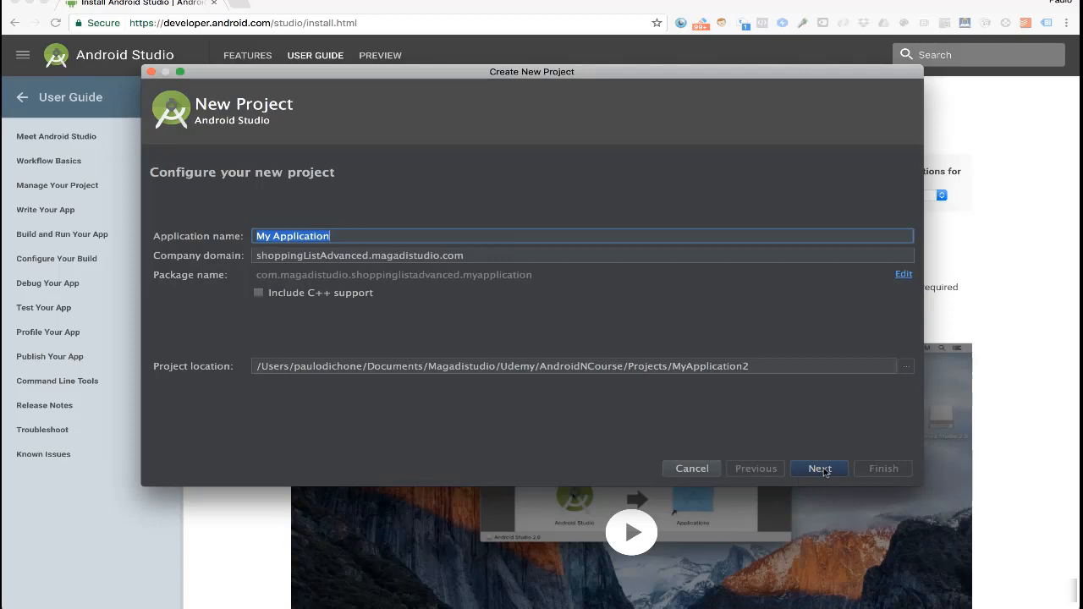
pyautogui.write('Tes')
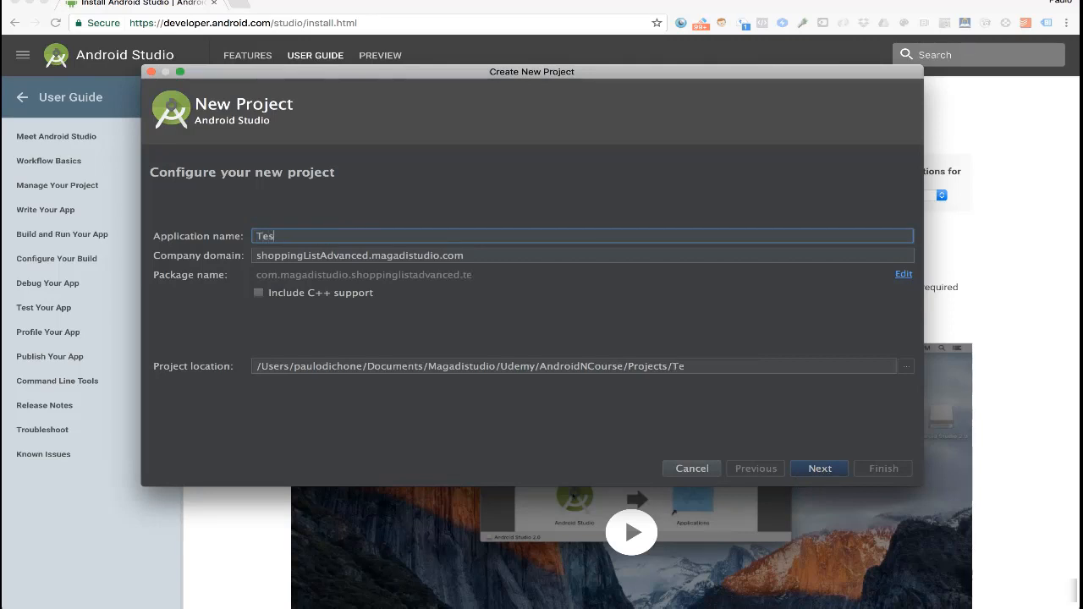
pyautogui.write('t')
pyautogui.click(823, 468)
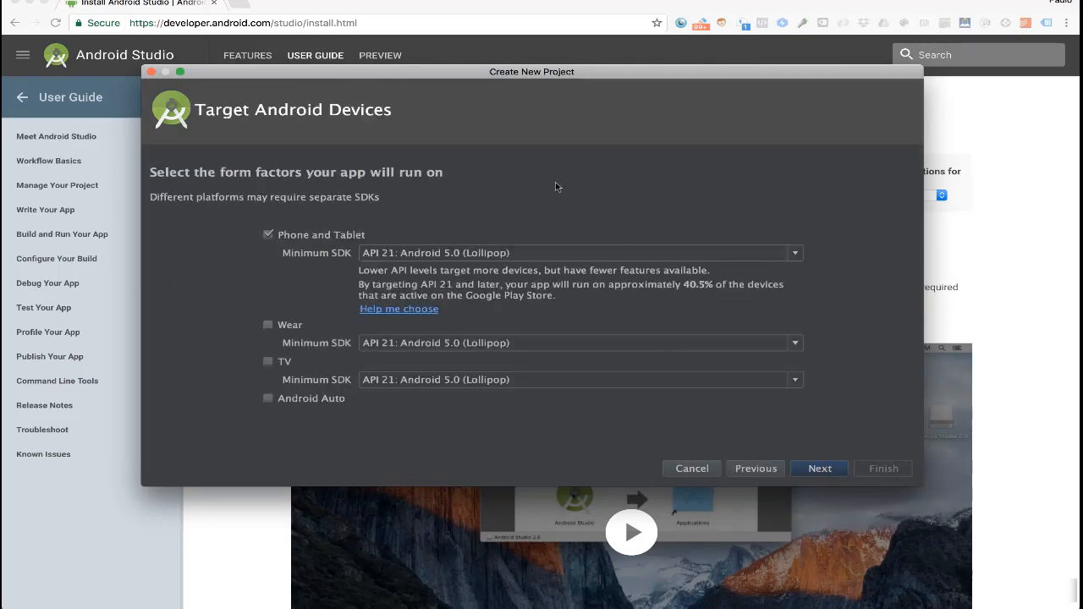
# Step: Create the project for Phone and Tablet with minimum SDK API 21: Android 5.0 (Lollipop) and an Empty Activity named MainActivity
pyautogui.click(830, 470)
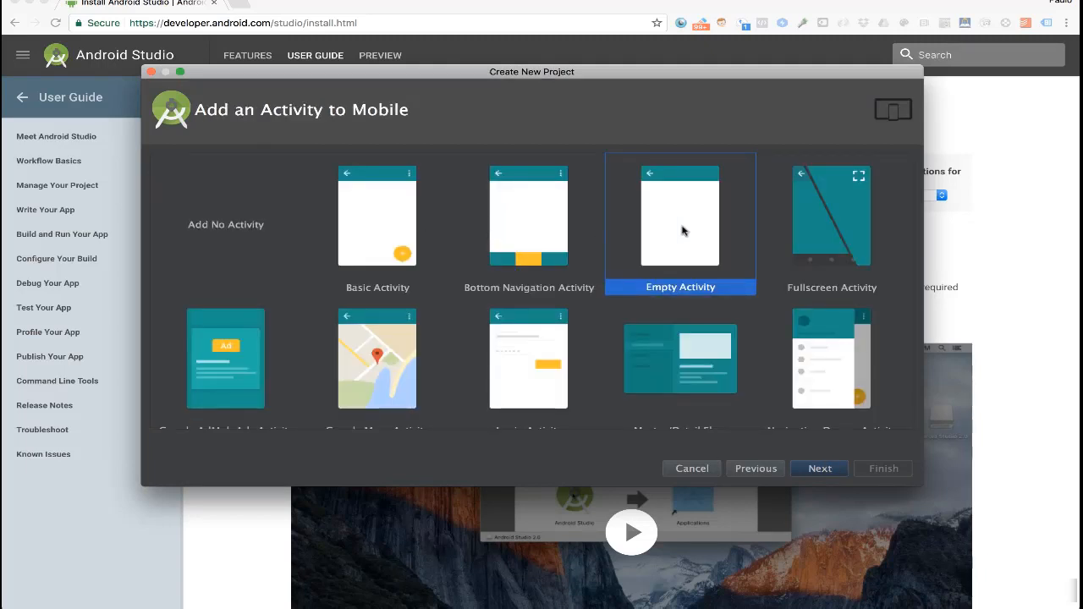
pyautogui.click(825, 468)
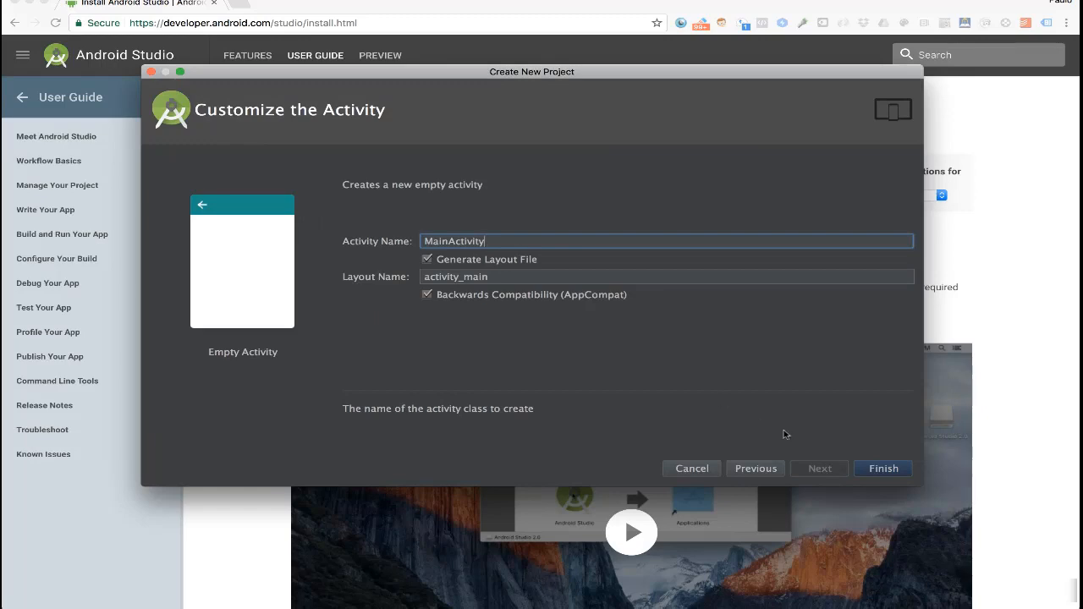
pyautogui.click(892, 470)
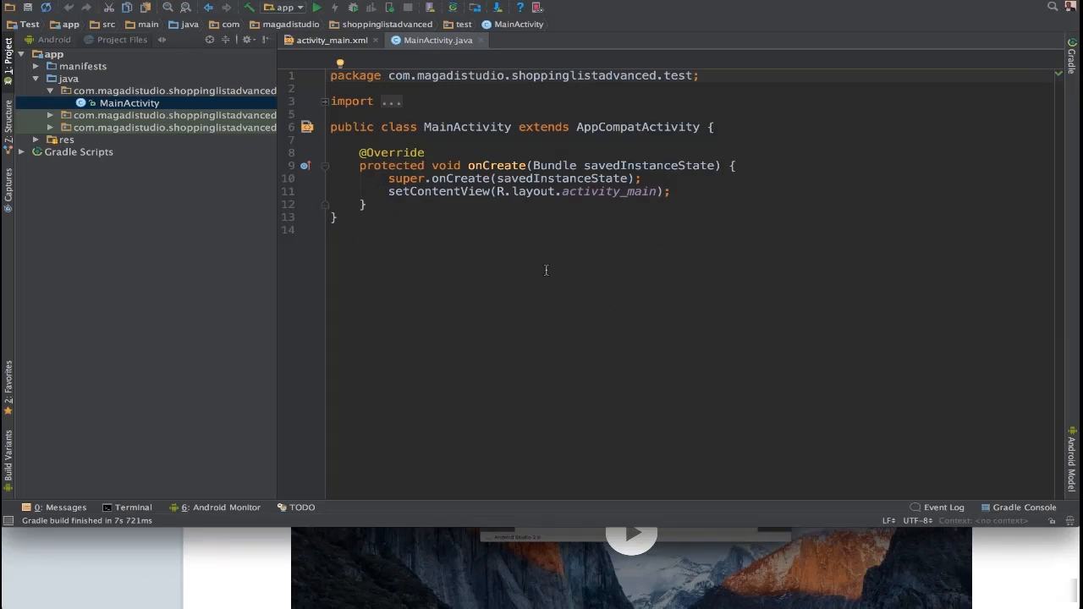
# Step: Mark the Android 8.0 (O) API level 26 platform for installation in the SDK Manager
pyautogui.click(498, 7)
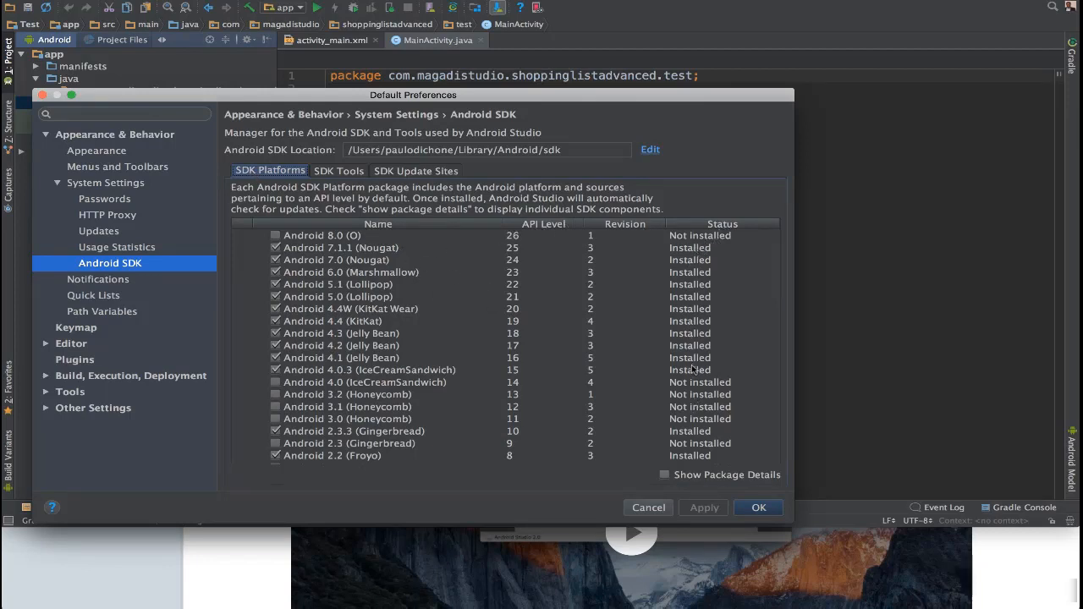
pyautogui.scroll(-1, 696, 407)
pyautogui.scroll(1, 695, 407)
pyautogui.click(276, 237)
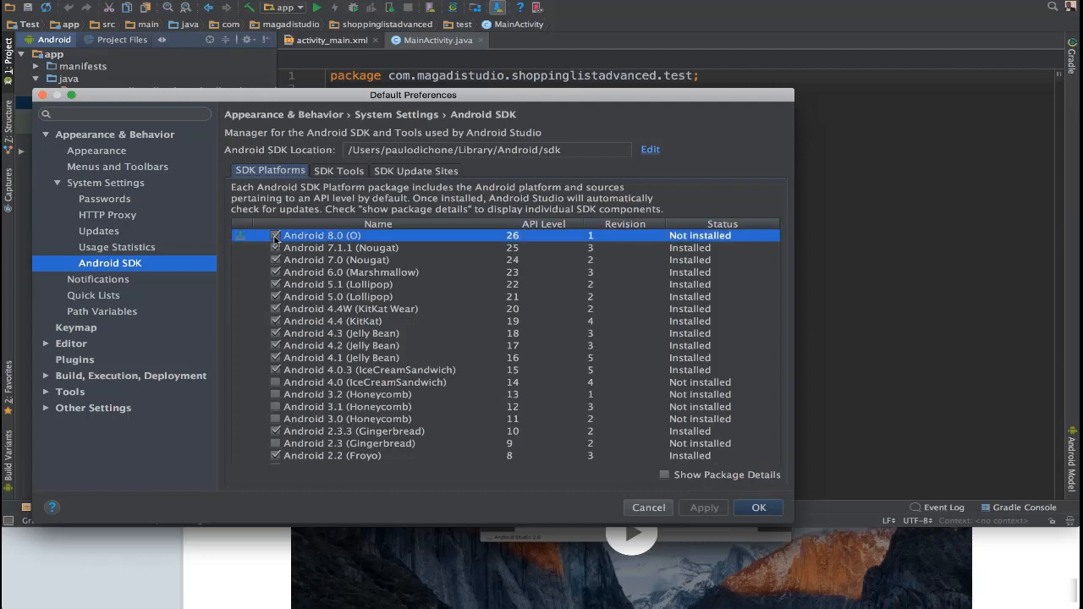
pyautogui.click(275, 237)
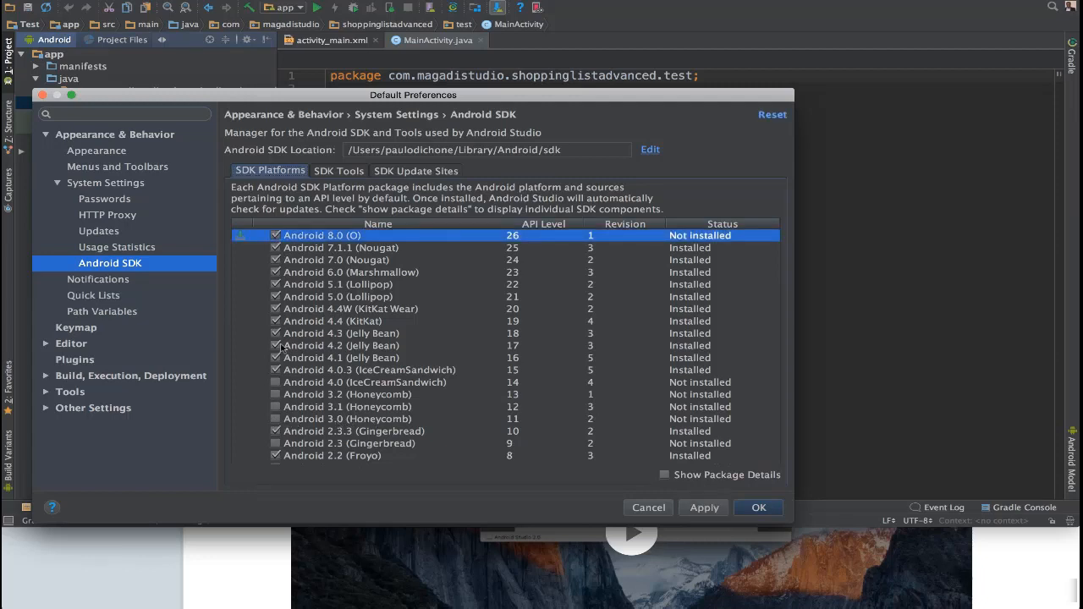
# Step: Mark the Android 3.0, 3.1, 3.2 (Honeycomb) and 4.0 (IceCreamSandwich) platforms as well, and install all marked platforms
pyautogui.click(275, 419)
pyautogui.click(275, 407)
pyautogui.click(275, 395)
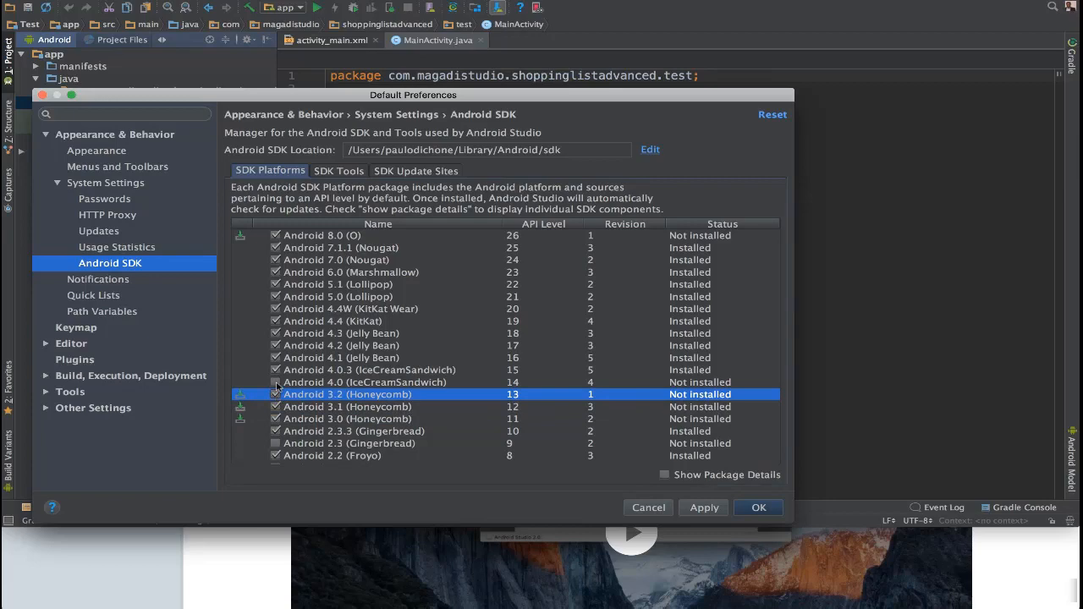
pyautogui.click(276, 383)
pyautogui.click(715, 507)
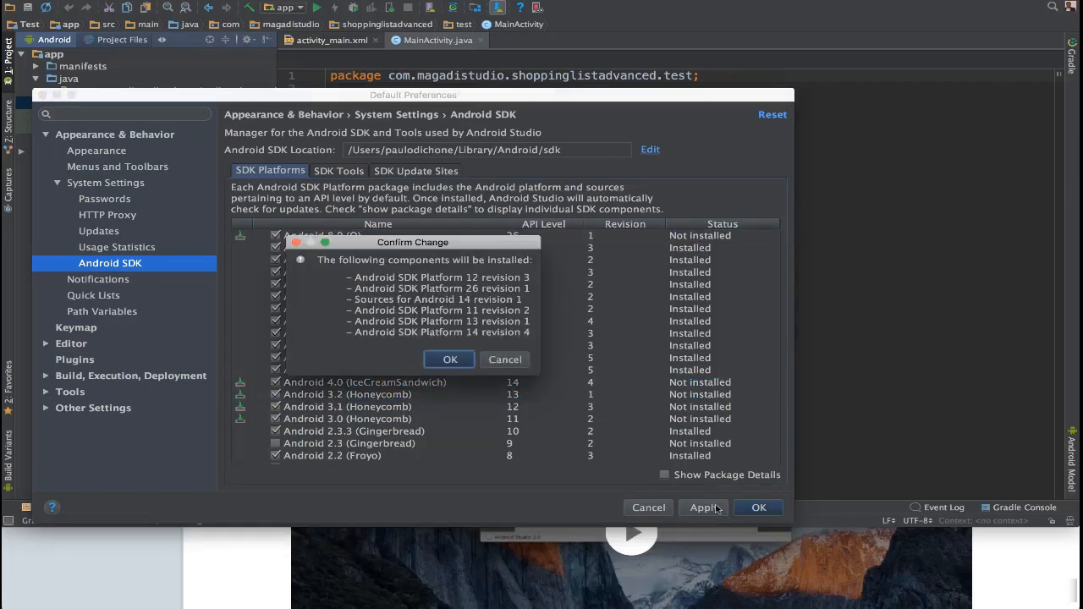
pyautogui.click(450, 359)
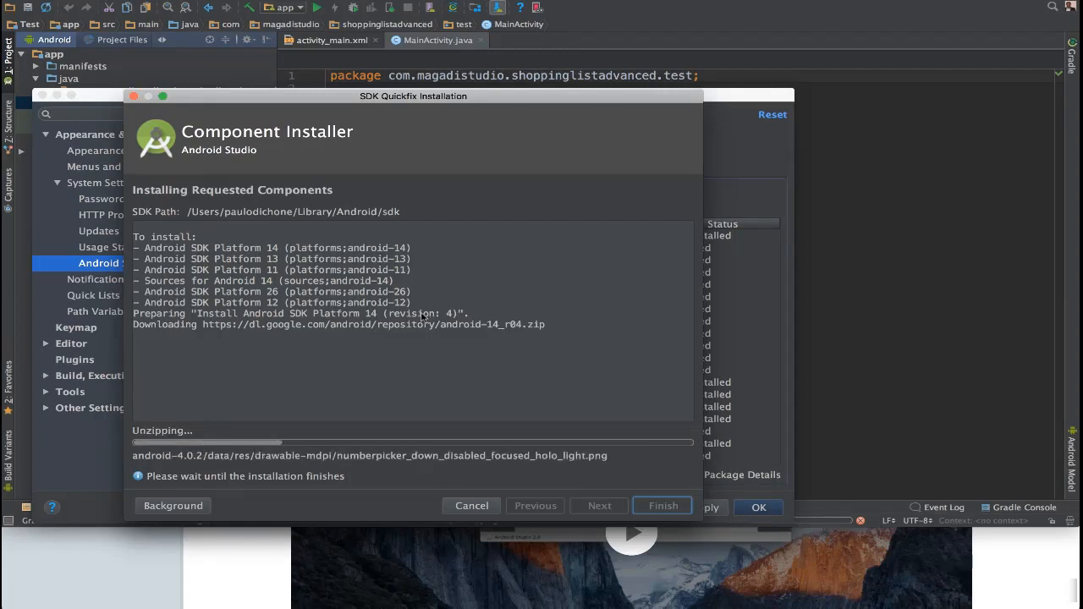
pyautogui.click(662, 505)
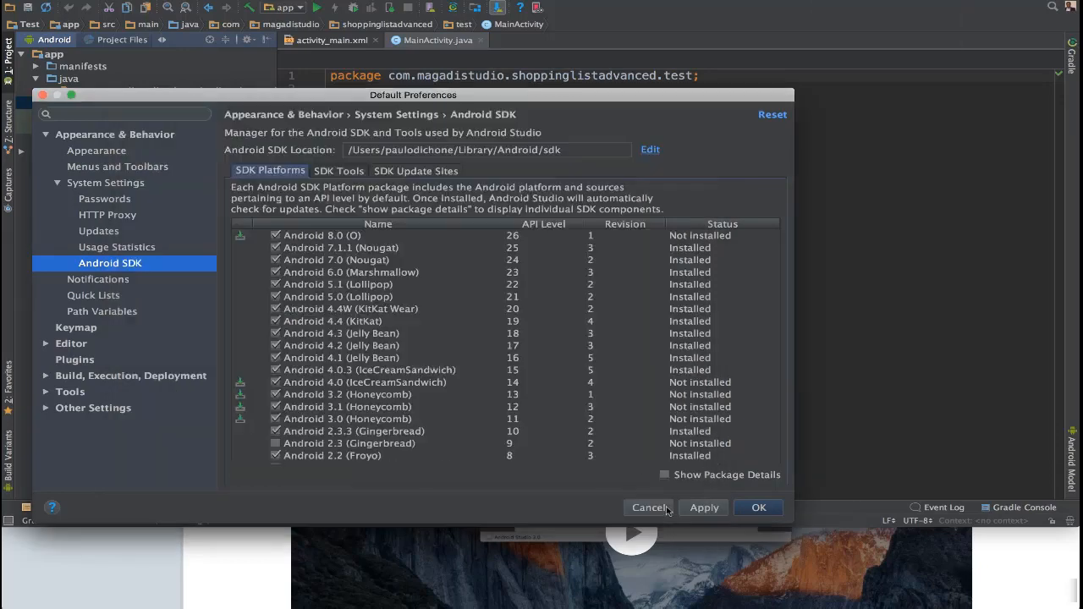
pyautogui.scroll(-1, 440, 350)
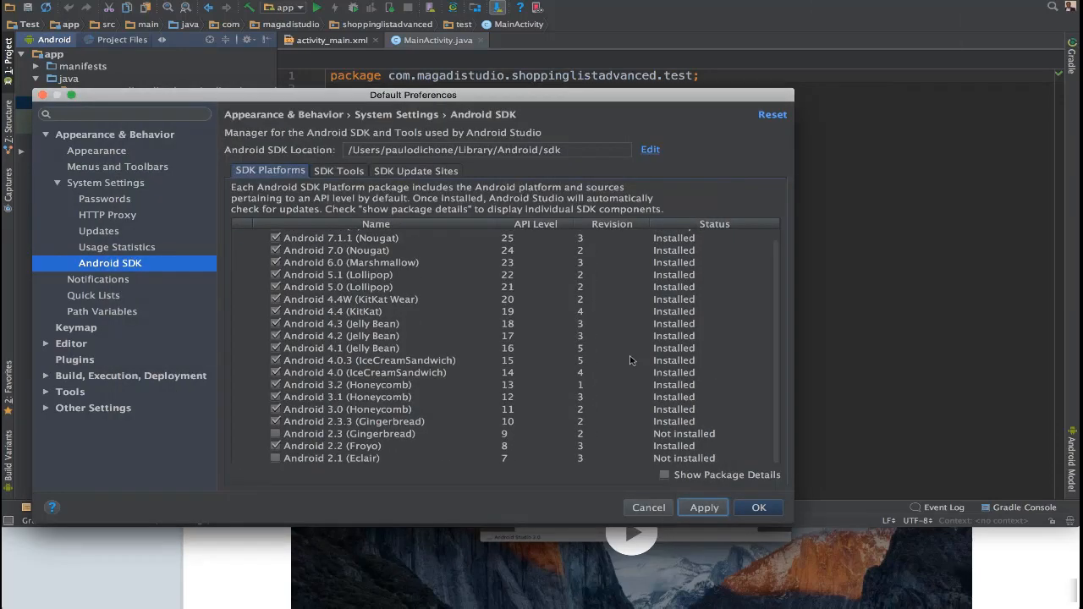
pyautogui.scroll(1, 630, 355)
# Step: Mark Android SDK Build-Tools 26 for updating among the SDK developer tools
pyautogui.click(340, 173)
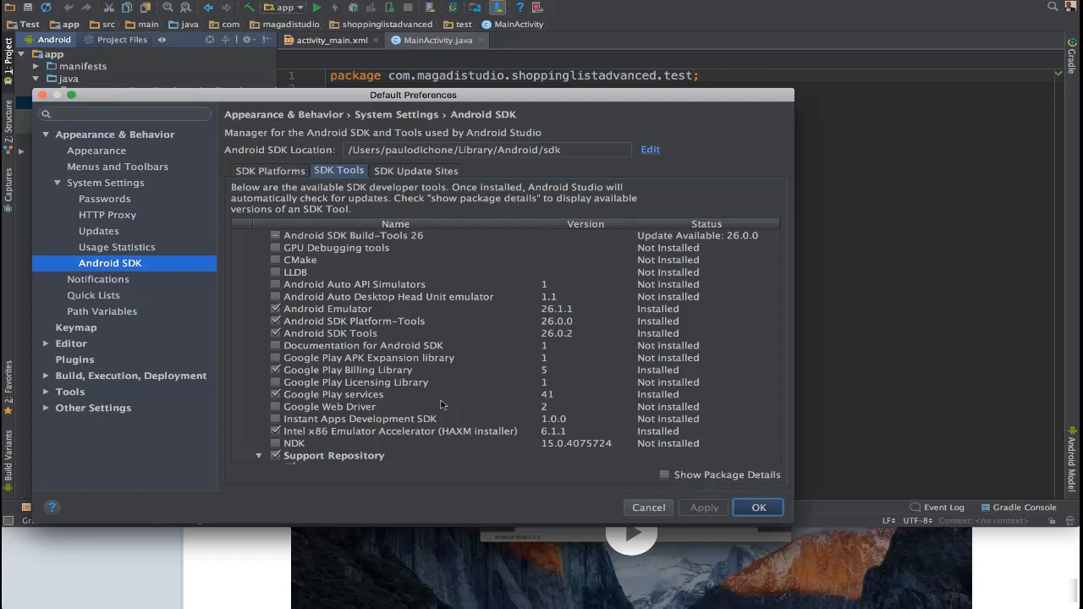
pyautogui.click(275, 236)
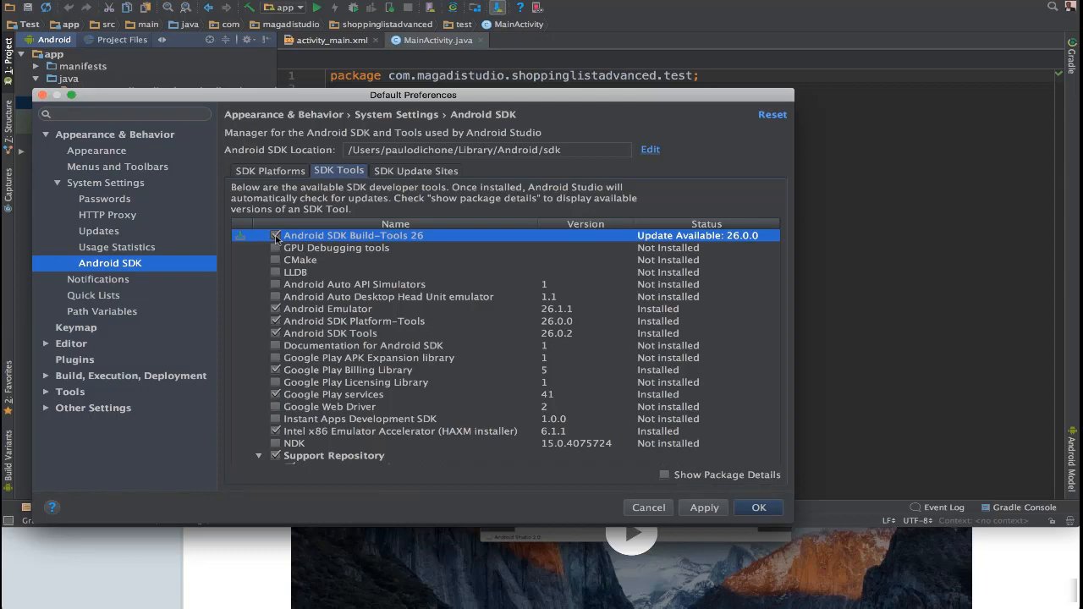
pyautogui.click(275, 236)
pyautogui.click(275, 236)
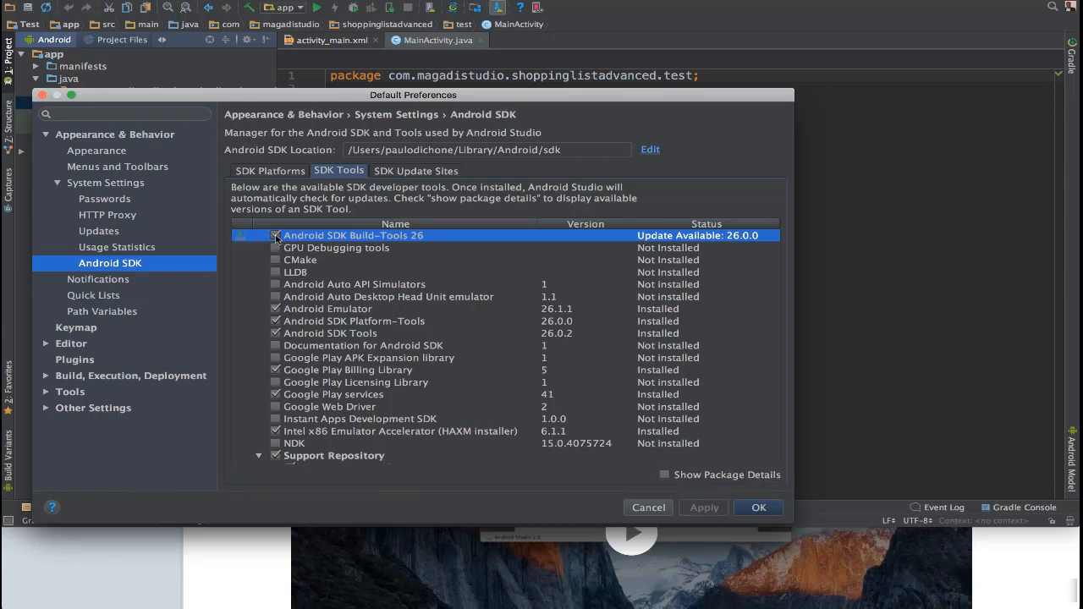
pyautogui.click(275, 236)
pyautogui.scroll(-3, 386, 372)
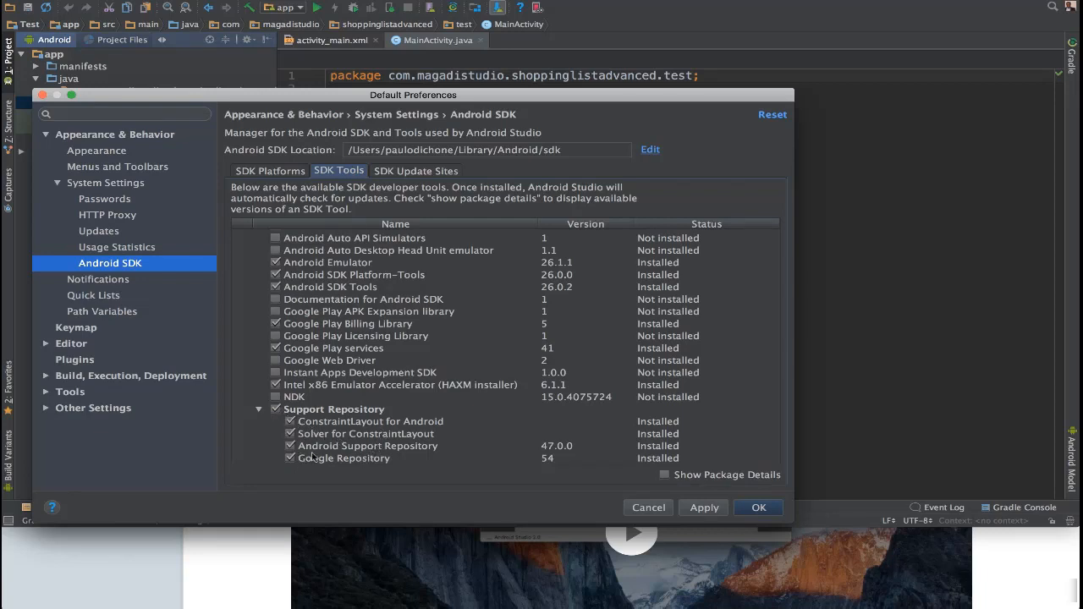
# Step: Install the marked Android SDK Build-Tools 26 update and close the preferences
pyautogui.click(764, 508)
pyautogui.click(477, 335)
pyautogui.click(701, 506)
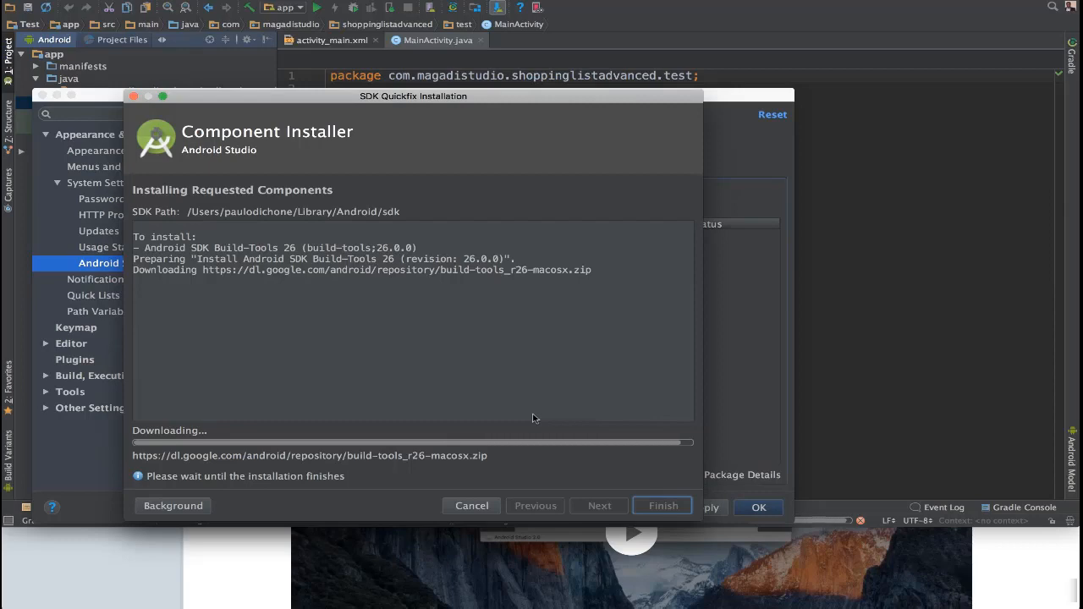
pyautogui.click(664, 506)
pyautogui.click(742, 504)
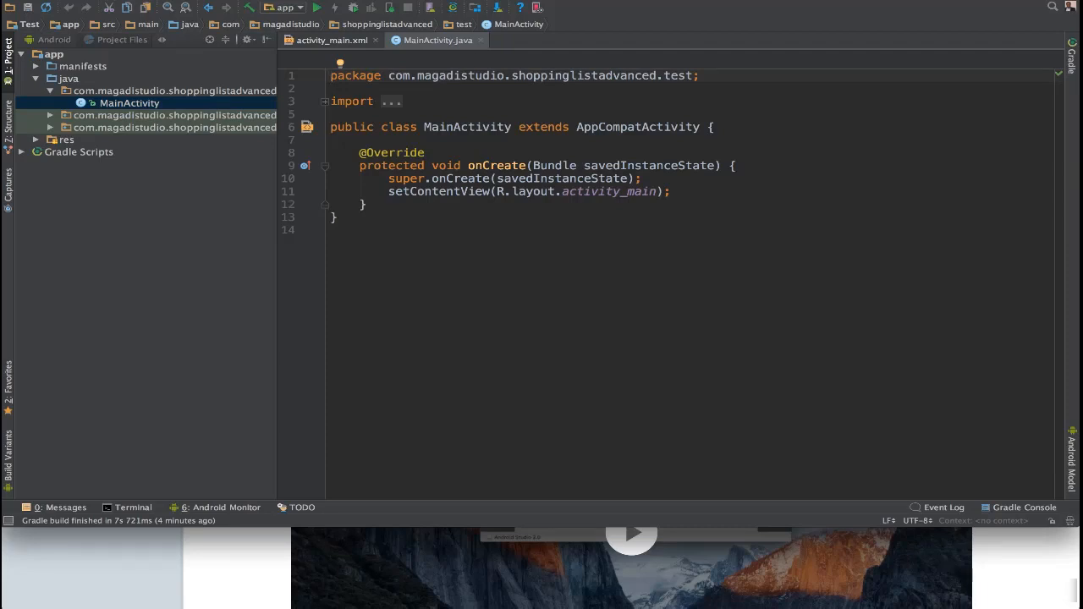
# Step: Start creating a virtual device in the AVD Manager, using the Nexus 6 phone as its hardware definition
pyautogui.click(430, 9)
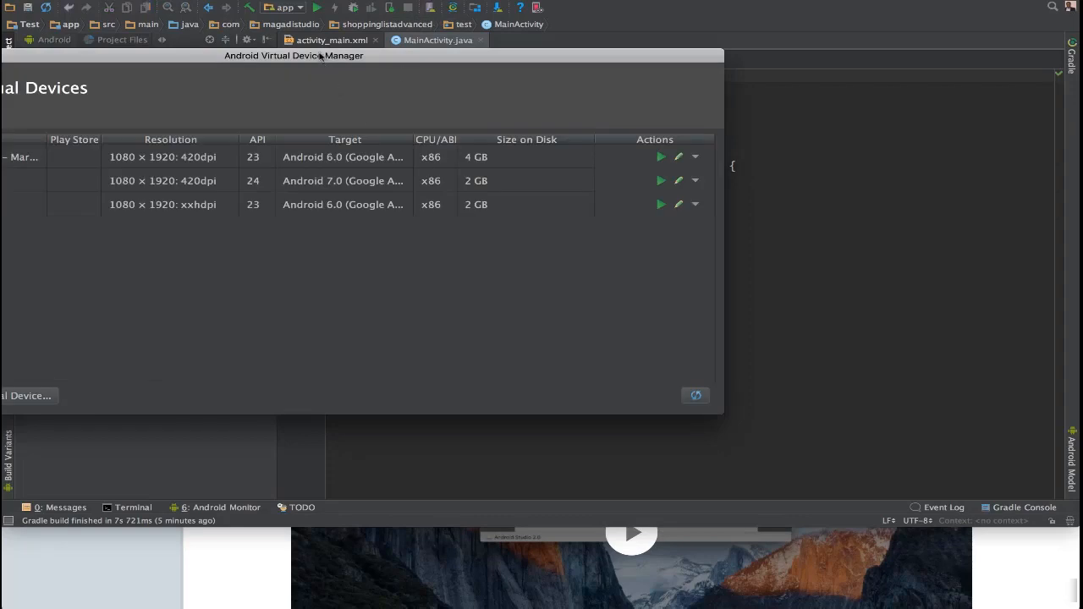
pyautogui.moveTo(321, 53); pyautogui.dragTo(550, 56)
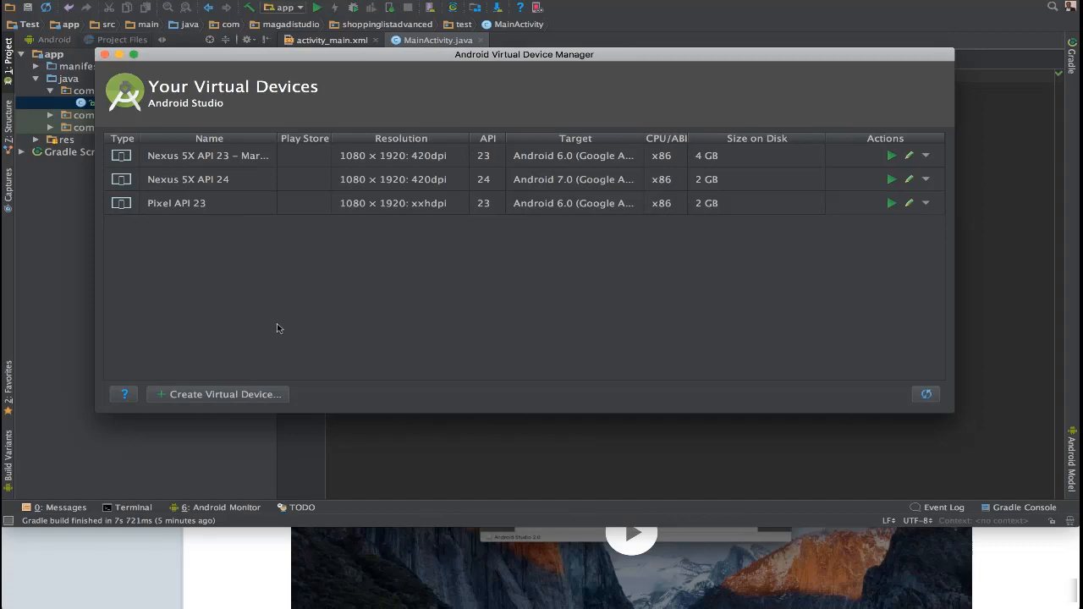
pyautogui.click(230, 397)
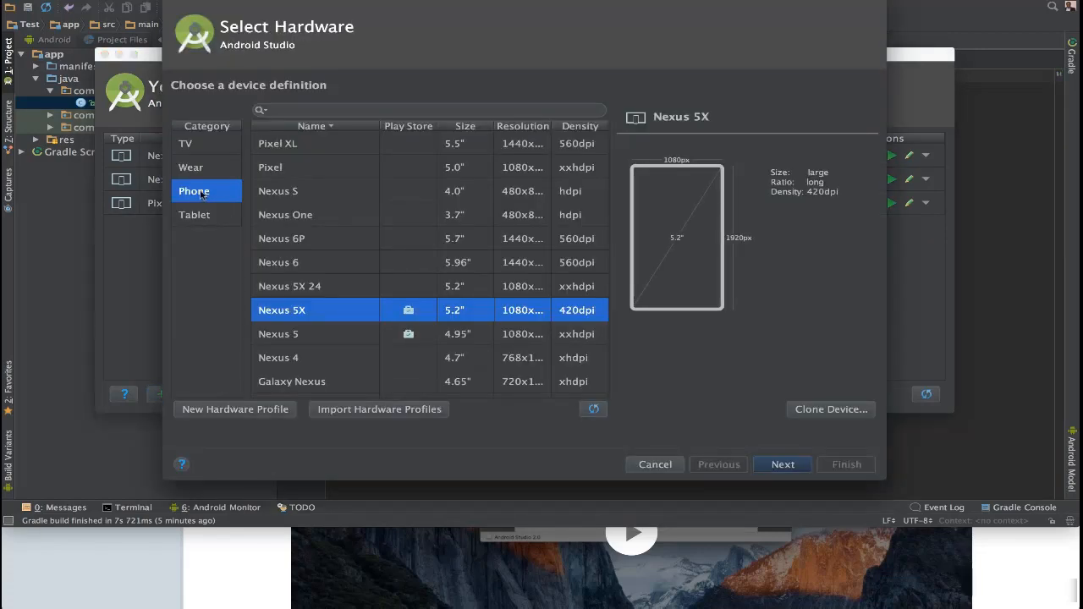
pyautogui.click(286, 265)
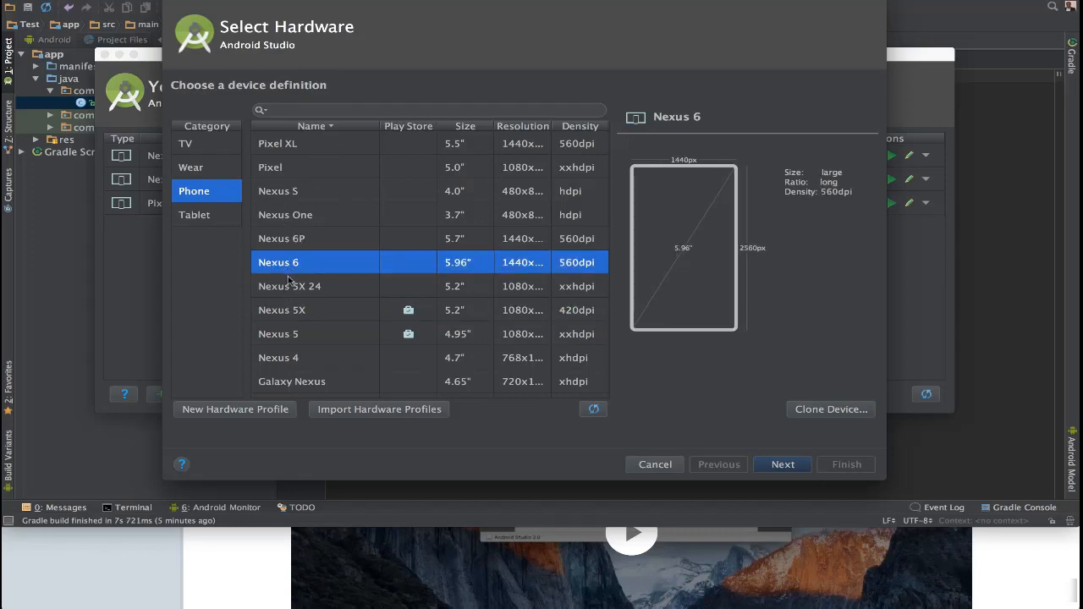
pyautogui.click(784, 466)
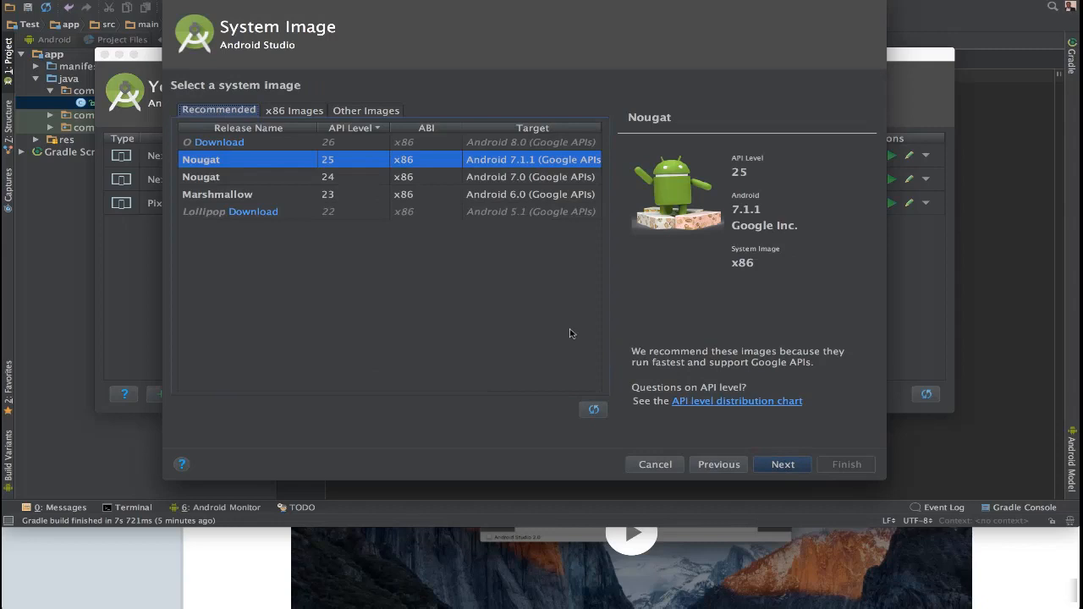
# Step: Finish the virtual device with the Nougat API 25 x86 system image and the suggested AVD name, and close the device manager
pyautogui.click(781, 462)
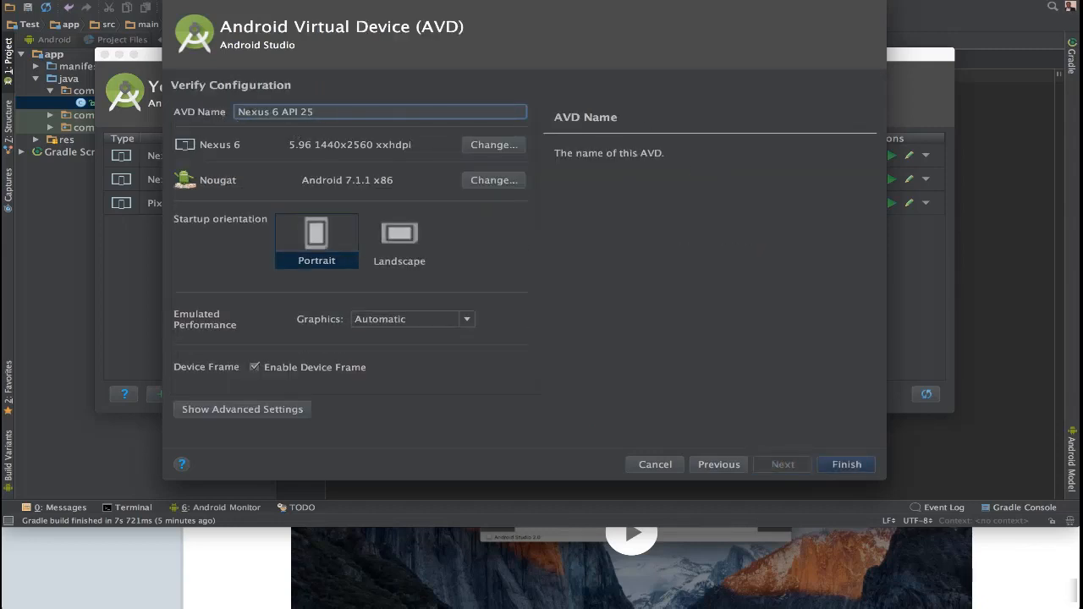
pyautogui.tripleClick(256, 112)
pyautogui.click(847, 465)
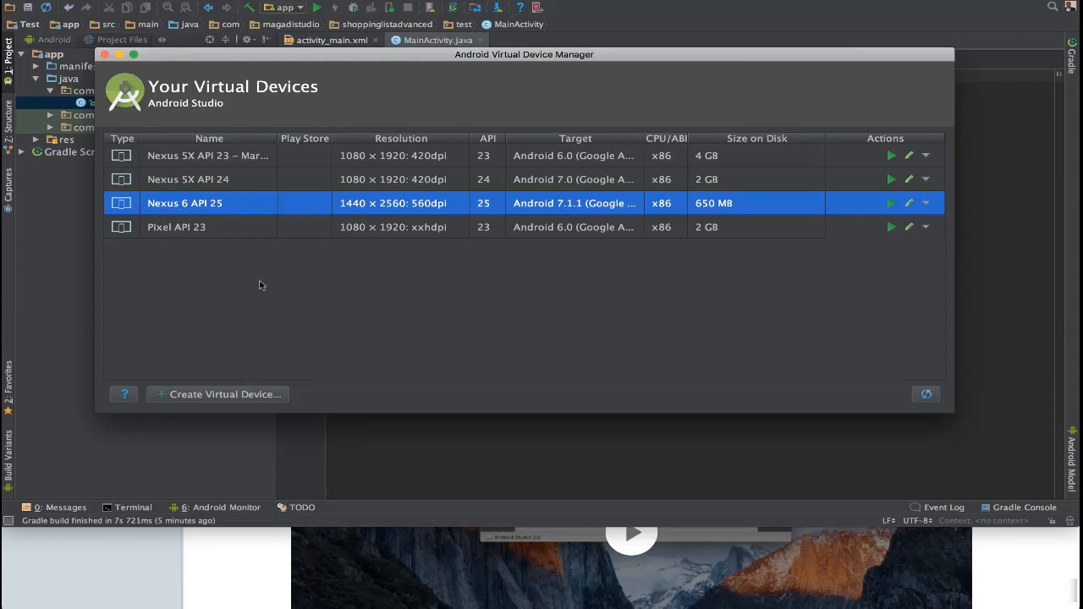
pyautogui.click(937, 397)
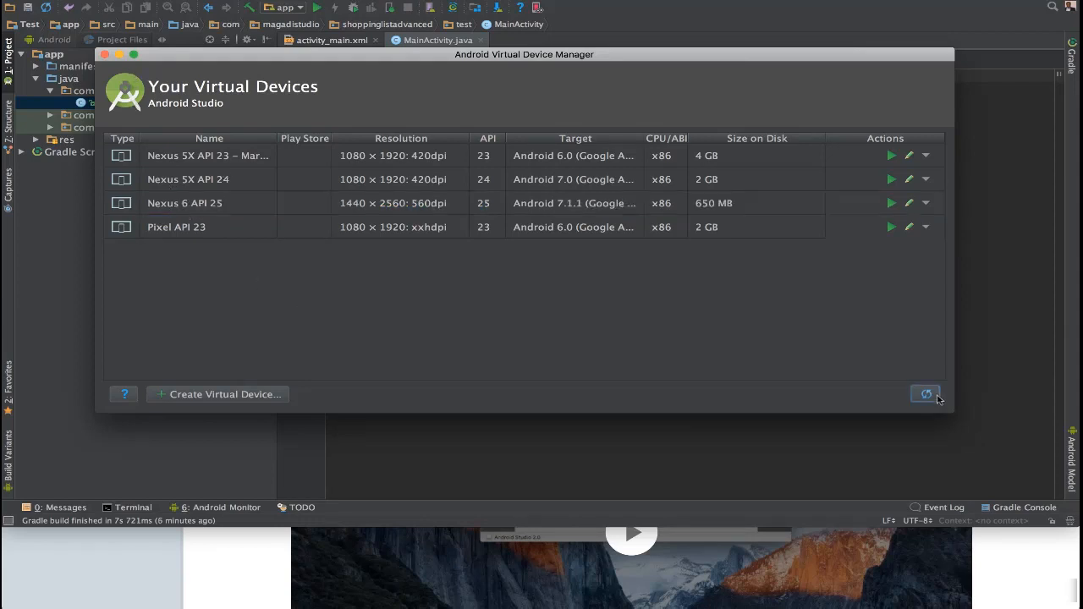
pyautogui.click(104, 54)
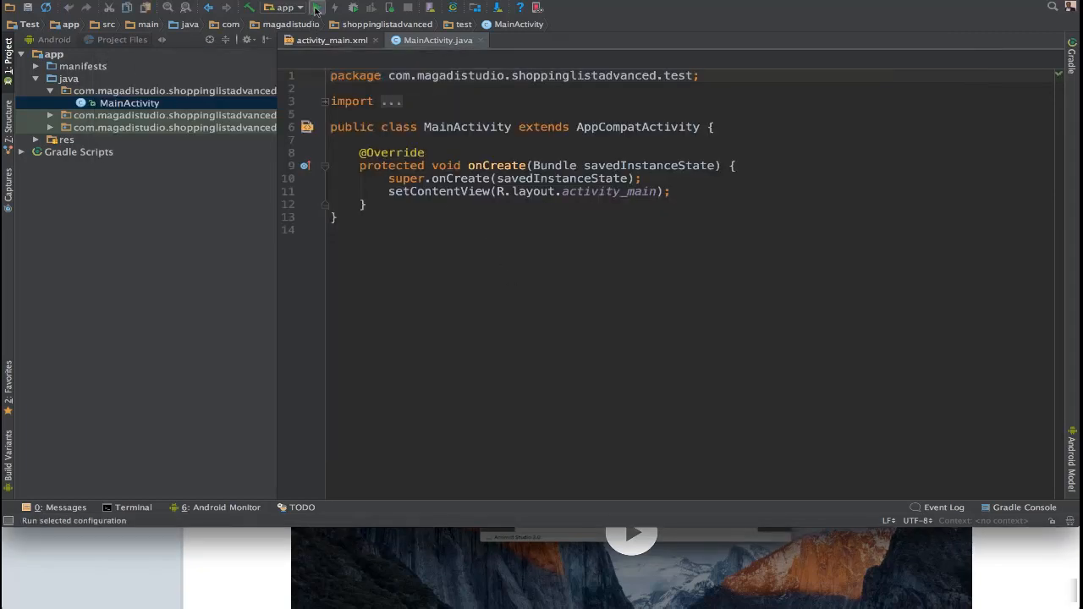
# Step: Run the app on the Nexus 6 API 25 virtual device, bring the emulator fully into view, and return to the code editor
pyautogui.click(316, 7)
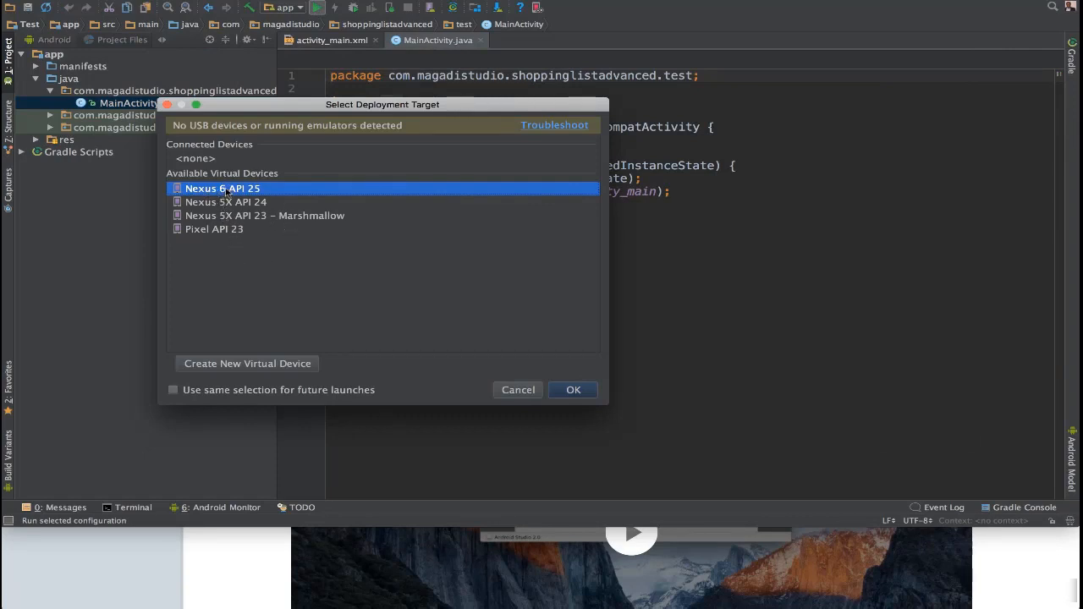
pyautogui.click(572, 391)
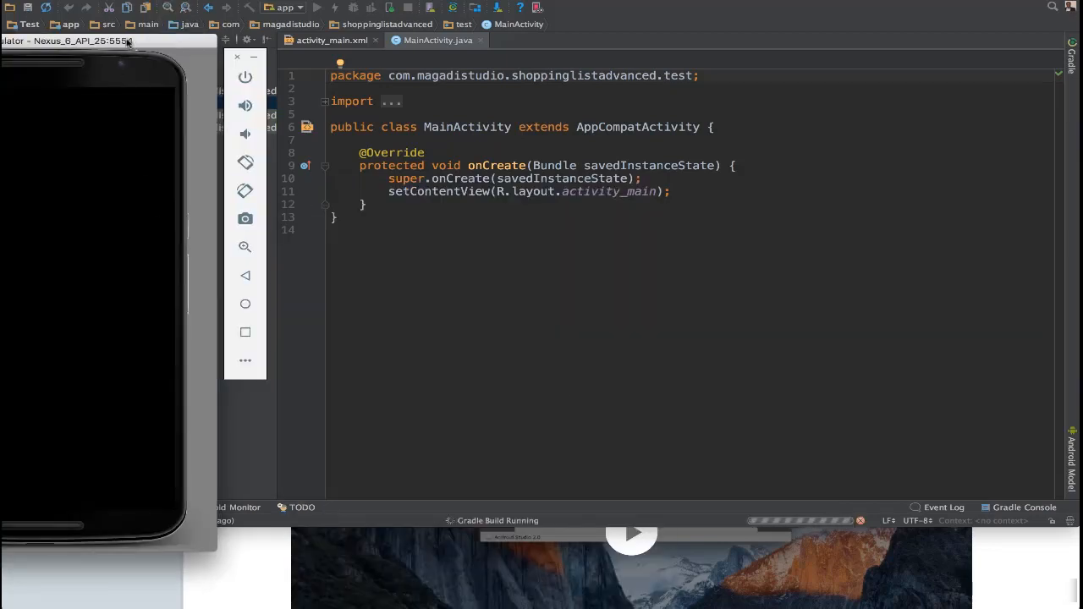
pyautogui.moveTo(126, 41); pyautogui.dragTo(324, 20)
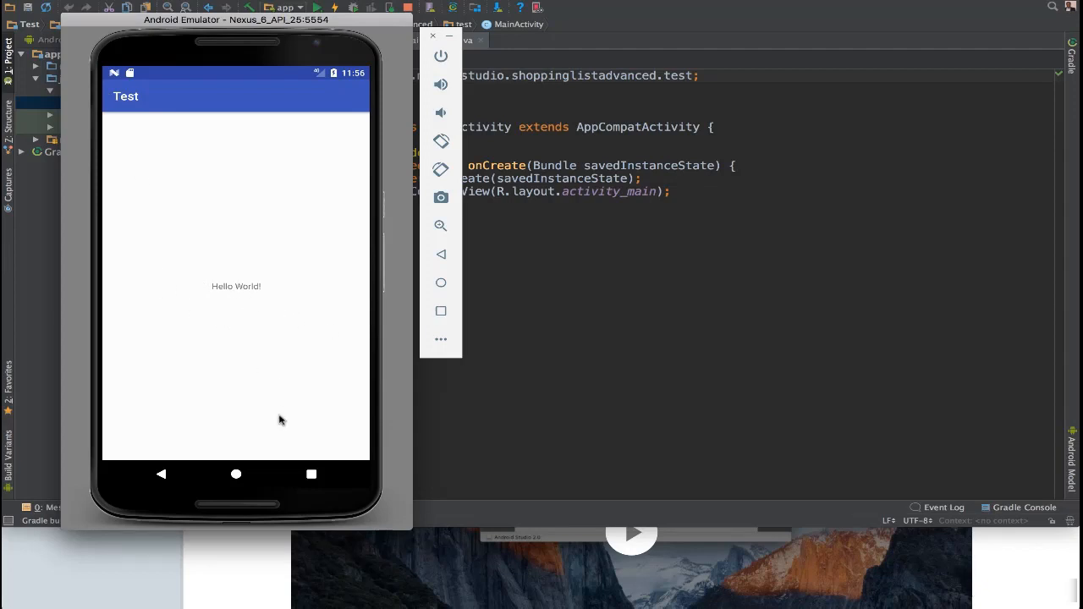
pyautogui.click(641, 358)
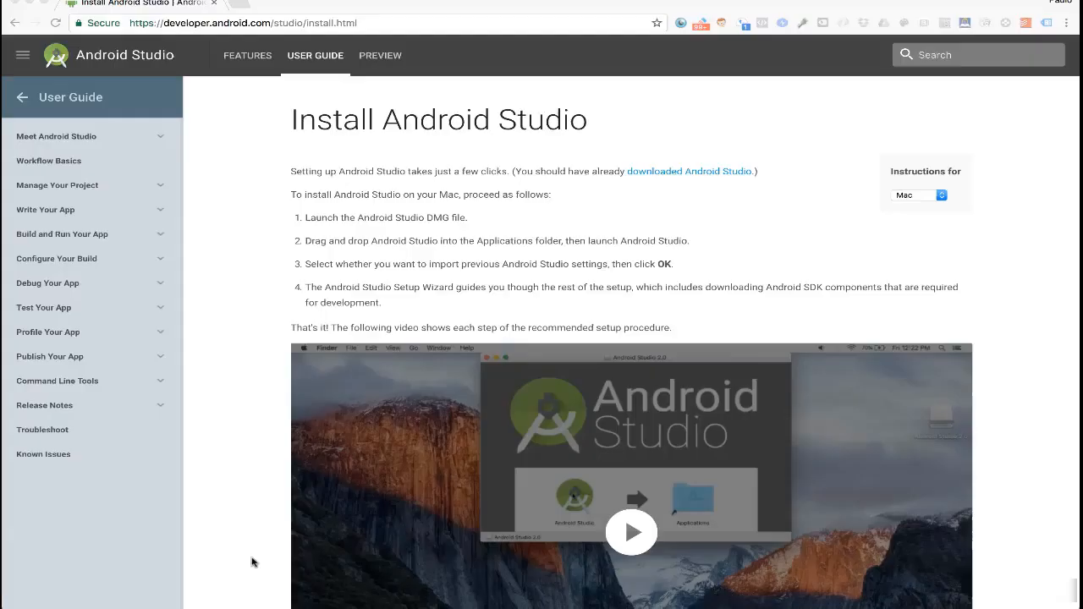
pyautogui.click(254, 560)
pyautogui.scroll(-1, 593, 508)
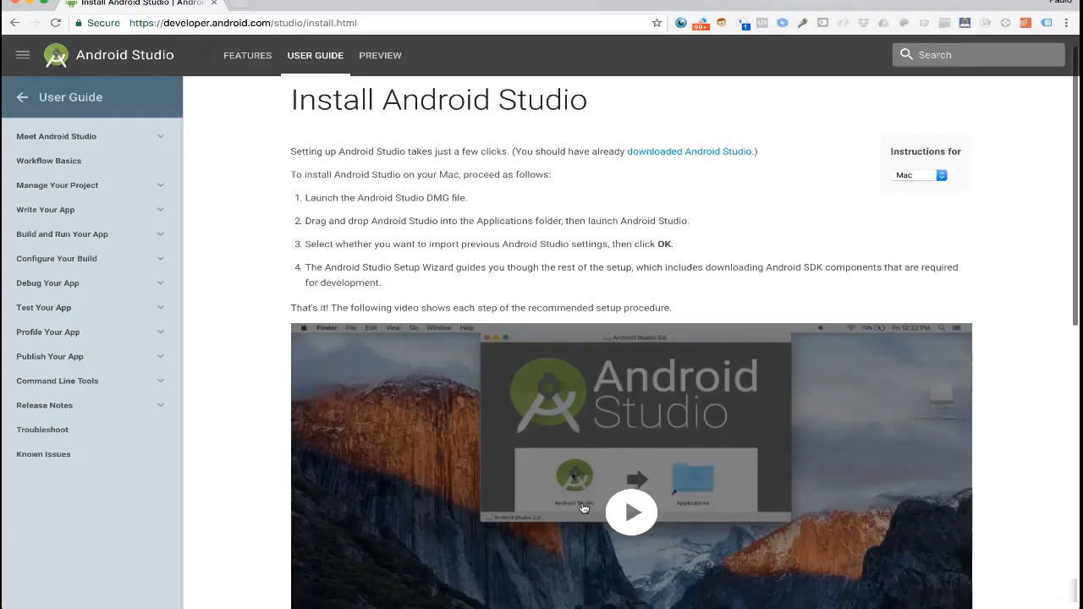
pyautogui.scroll(-1, 583, 508)
pyautogui.scroll(1, 583, 508)
pyautogui.press('super+Tab')
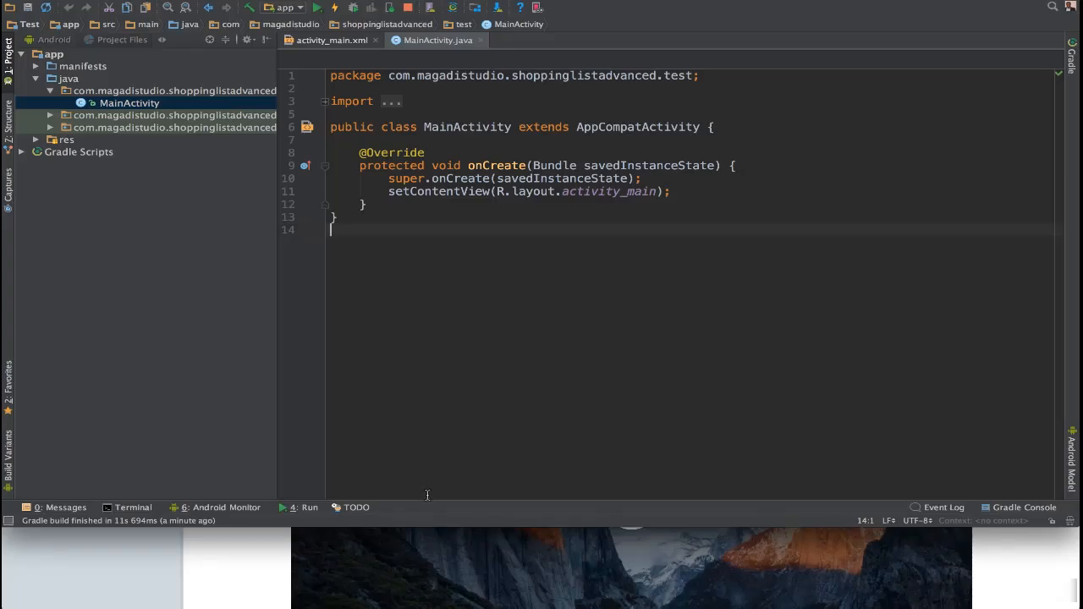